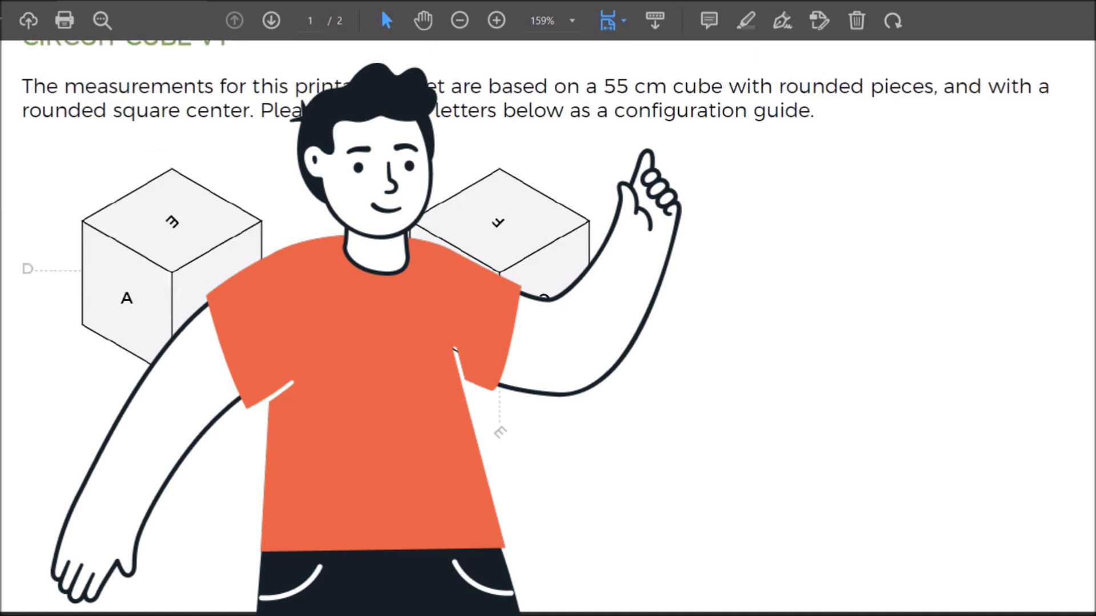
scroll(547, 319, "down", 6)
scroll(548, 328, "down", 10)
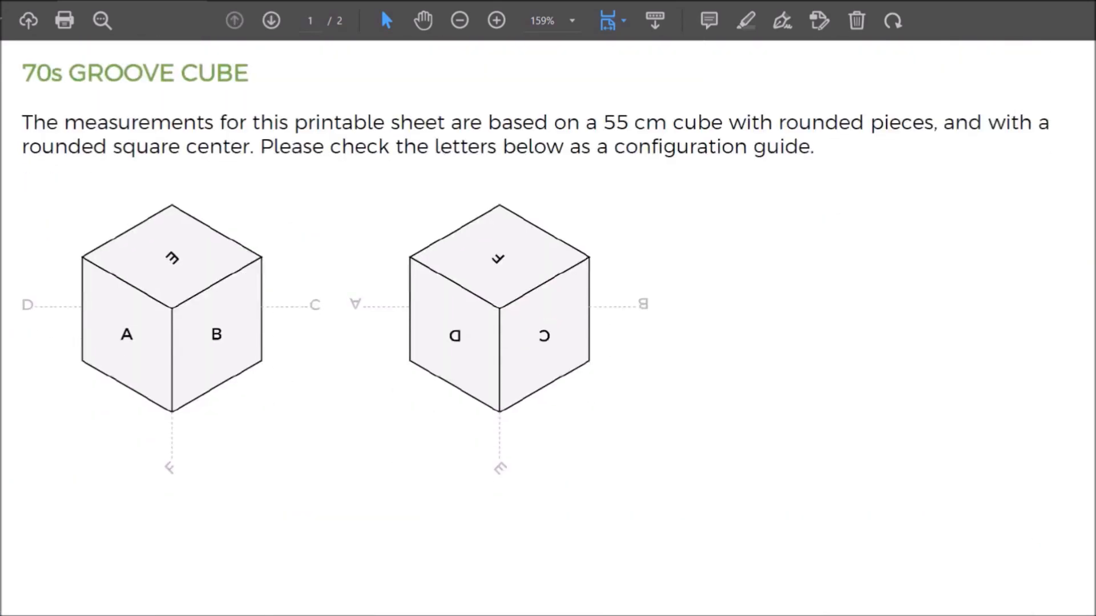
scroll(548, 319, "down", 8)
scroll(548, 328, "down", 8)
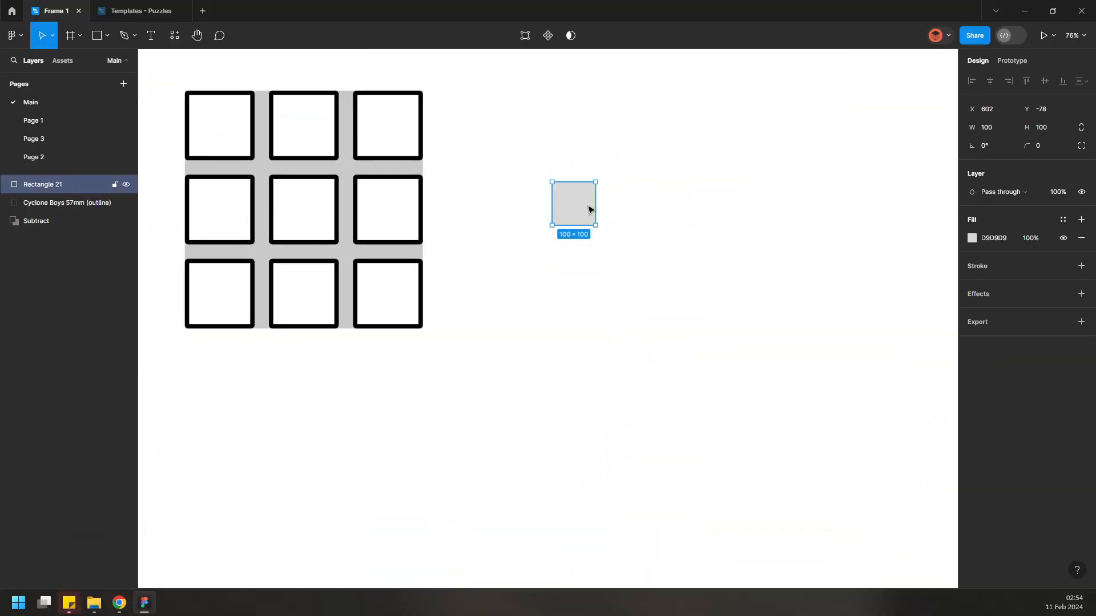
scroll(609, 204, "up", 5)
Resize the selected square to 54 × 54
left_click(1061, 135)
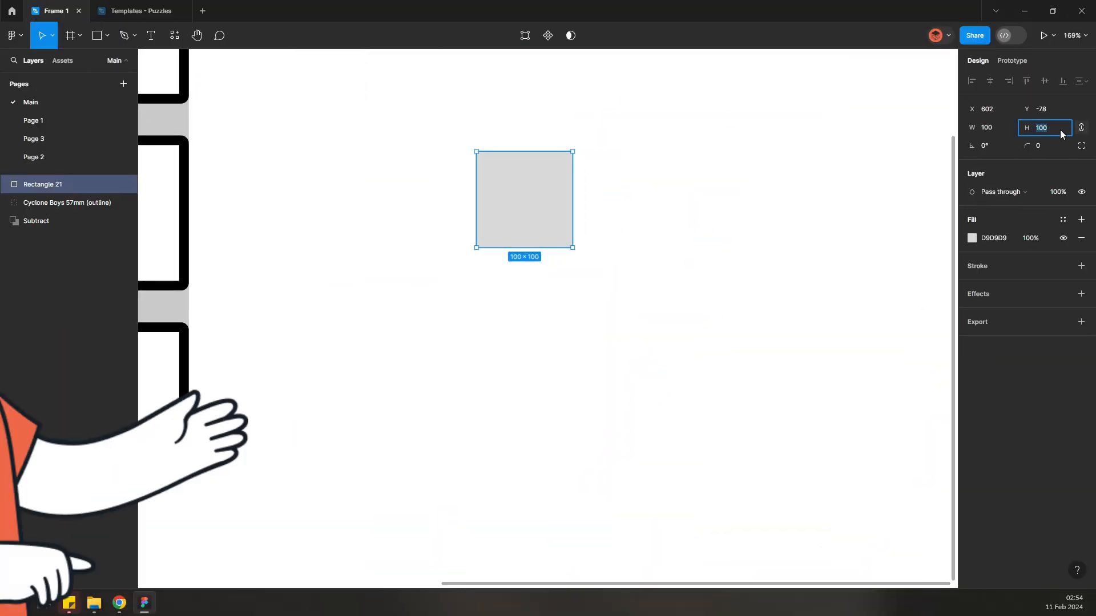
type("54")
key("Return")
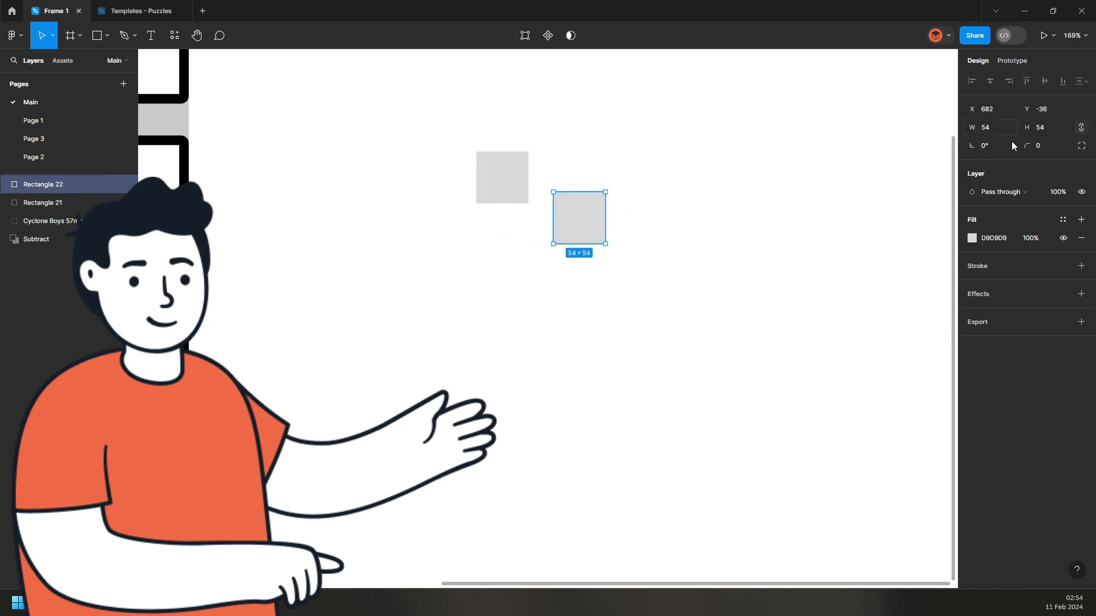
Resize the duplicated square to 34 × 34 and give it a grey 929090 fill
left_click(1046, 131)
type("34")
key("Return")
left_click(972, 238)
left_click(820, 338)
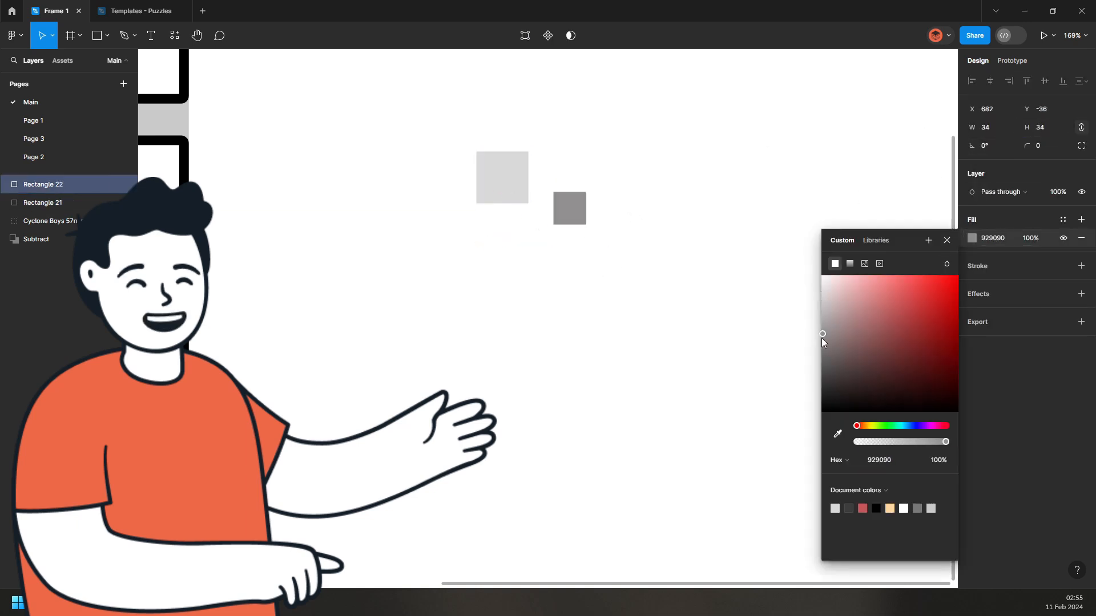
Center the small grey square inside the larger light square
left_click(597, 255)
left_click_drag(597, 255, 487, 161)
key("alt+h")
key("alt+v")
left_click(632, 227)
scroll(563, 200, "up", 5)
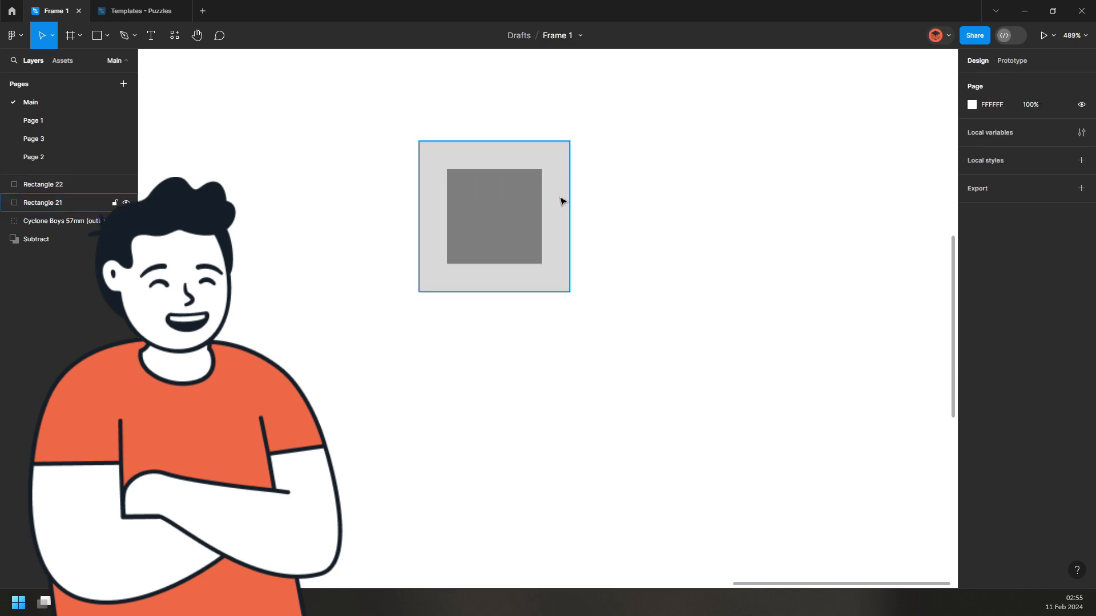
Duplicate the tile sideways to build a row of three tiles
left_click_drag(579, 206, 457, 195)
left_click_drag(378, 184, 772, 181)
left_click(734, 361)
scroll(682, 364, "right", 3)
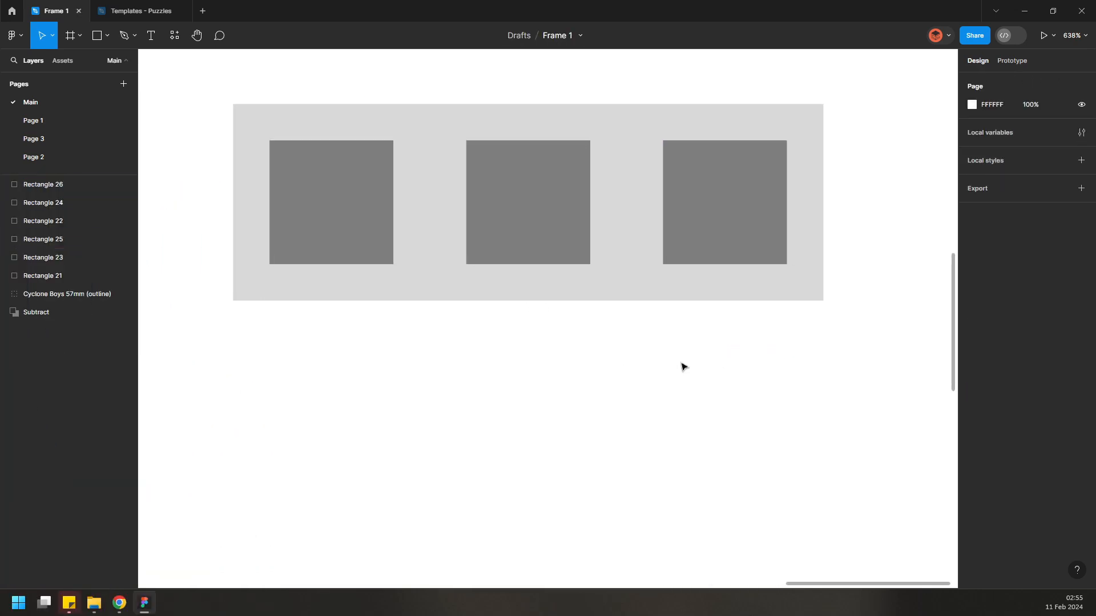
Duplicate the row of tiles downward to build a 3 × 3 grid
scroll(631, 325, "down", 3)
key("ctrl+a")
scroll(695, 259, "up", 3)
left_click_drag(696, 259, 631, 360)
scroll(650, 257, "down", 3)
left_click_drag(649, 256, 634, 340)
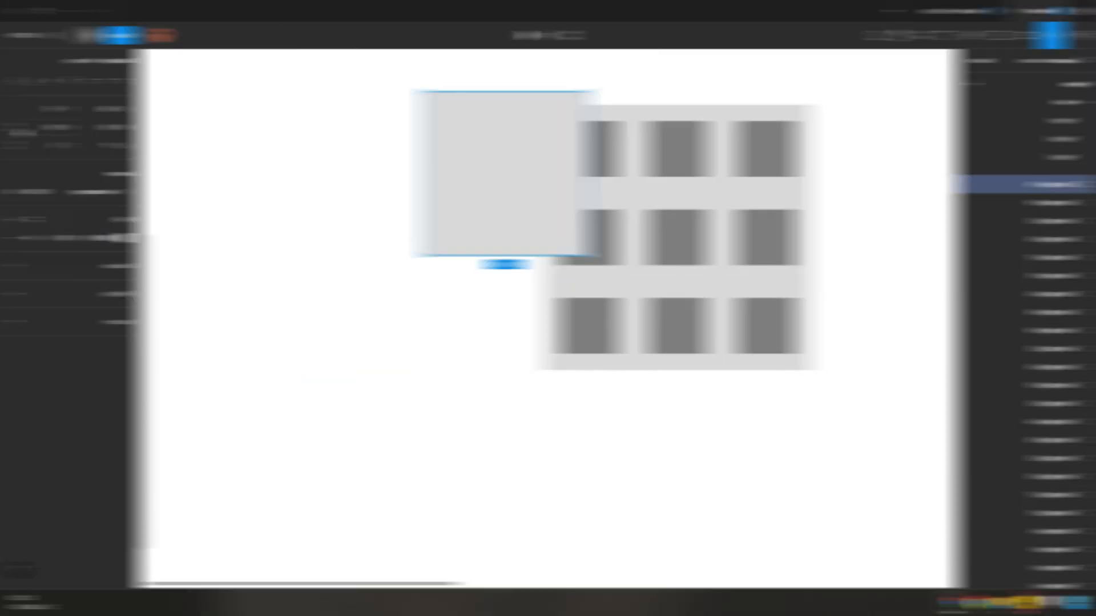
Make a 33 × 33 square with a pink fill as a spacer
left_click(1064, 129)
type("33")
key("Return")
left_click(972, 238)
left_click(878, 292)
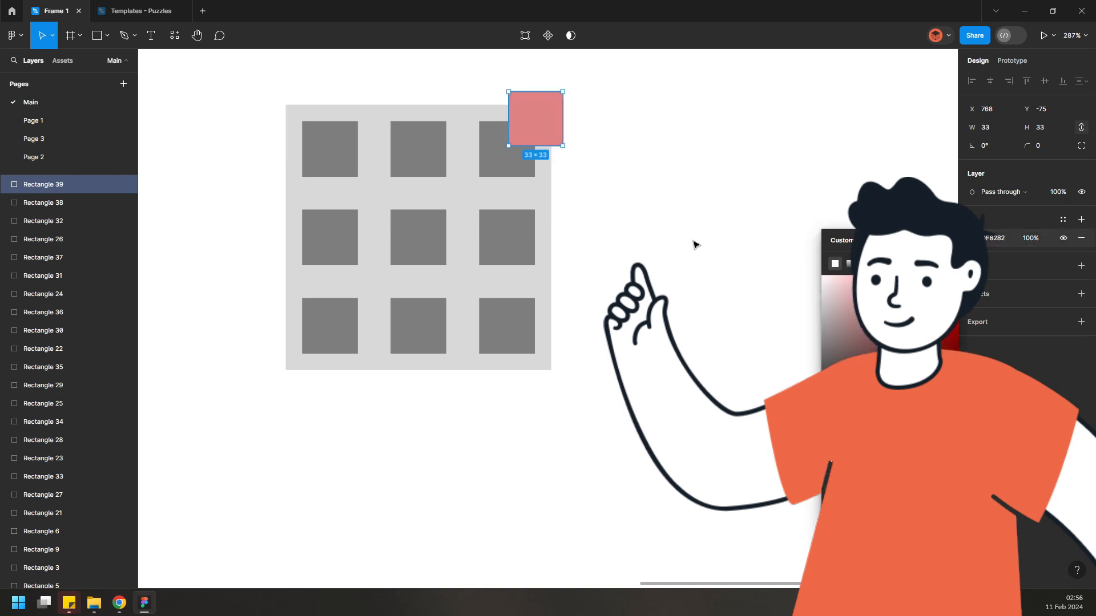
Place the pink spacer square at the grid's top-right corner
left_click(693, 243)
left_click_drag(544, 125, 592, 138)
left_click_drag(637, 393, 618, 117)
Duplicate the grid with its spacer to make a row of three grids separated by pink spacers
left_click(813, 422)
scroll(813, 422, "down", 2)
left_click_drag(813, 423, 532, 363)
left_click_drag(549, 406, 403, 123)
left_click_drag(498, 107, 497, 125)
key("ctrl+z")
left_click_drag(380, 116, 626, 122)
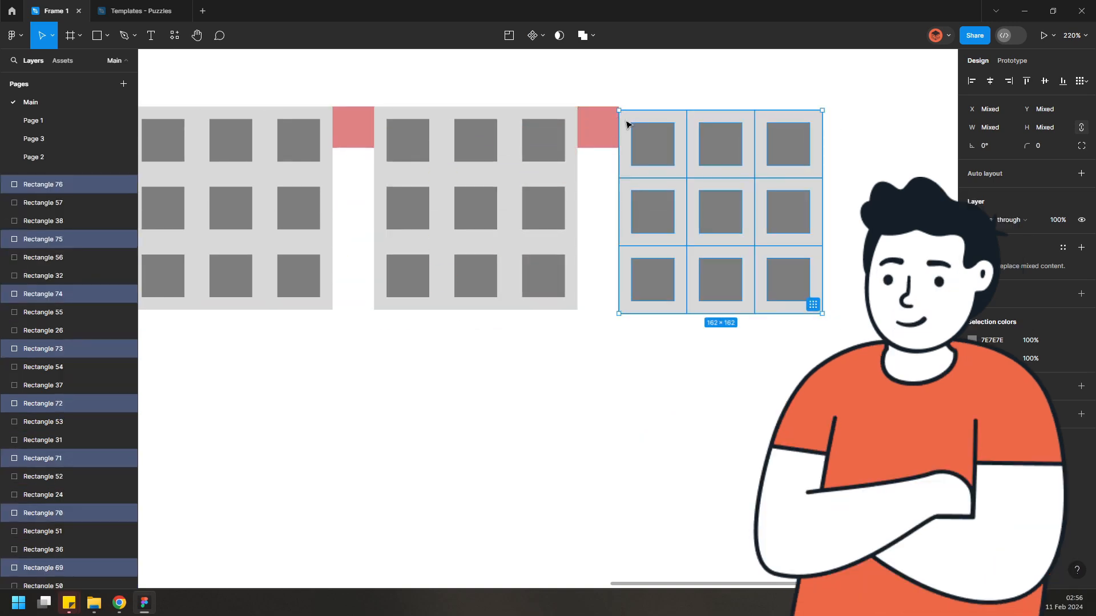
Add a pink spacer below the row and duplicate the row of grids twice downward into a 3 × 3 layout
key("Escape")
scroll(580, 306, "down", 4)
left_click_drag(500, 112, 383, 231)
left_click_drag(372, 88, 788, 211)
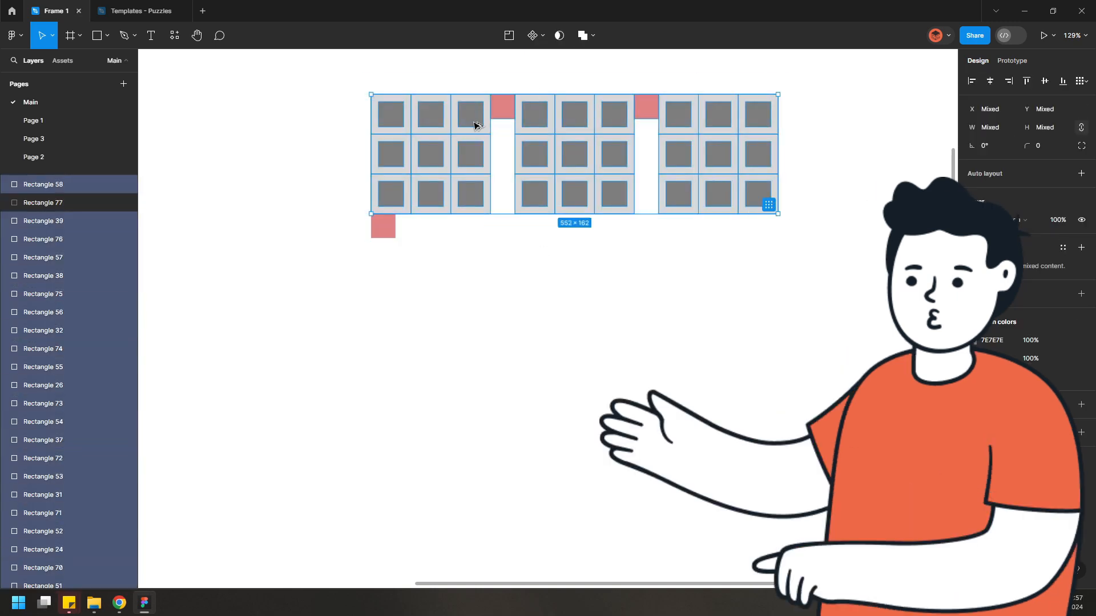
left_click_drag(472, 117, 473, 258)
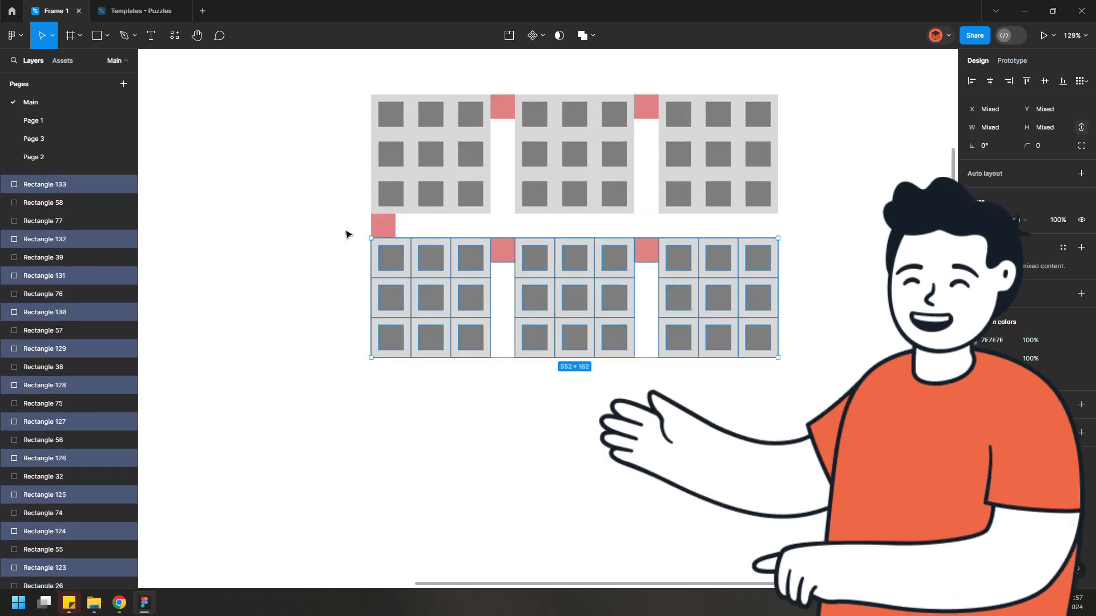
left_click_drag(345, 212, 787, 361)
left_click_drag(398, 311, 398, 456)
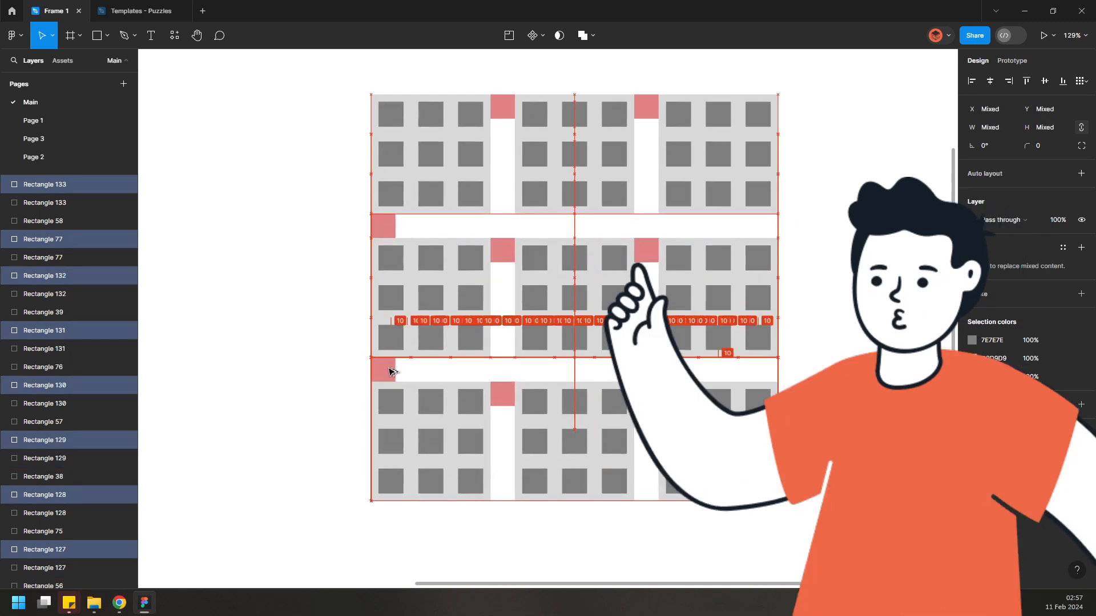
Select all the pink spacer squares and delete them
left_click(327, 301)
key("ctrl+a")
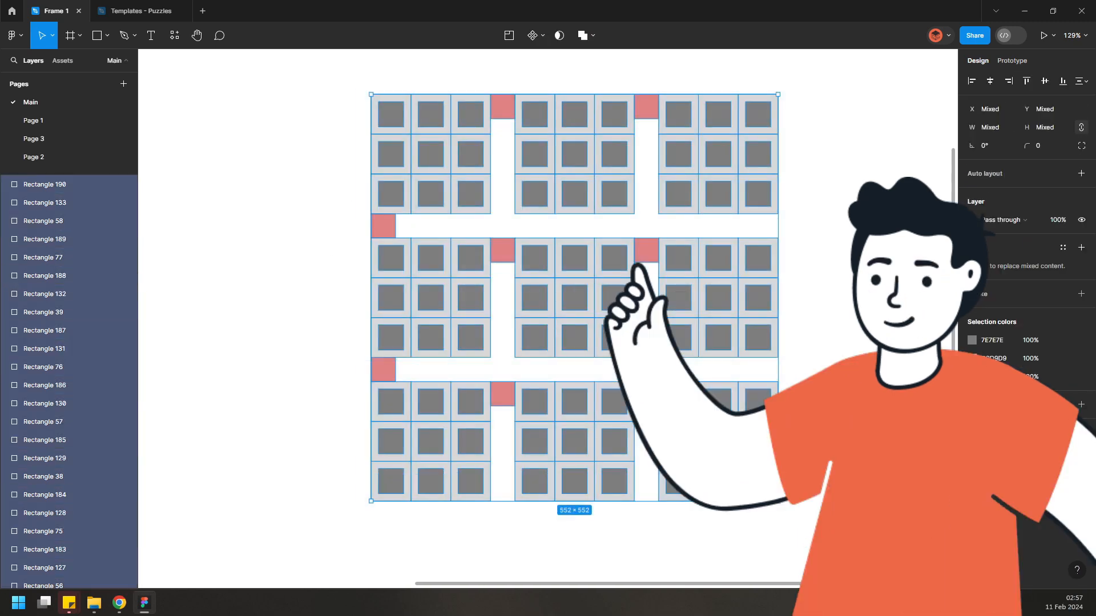
left_click(1080, 382)
key("Delete")
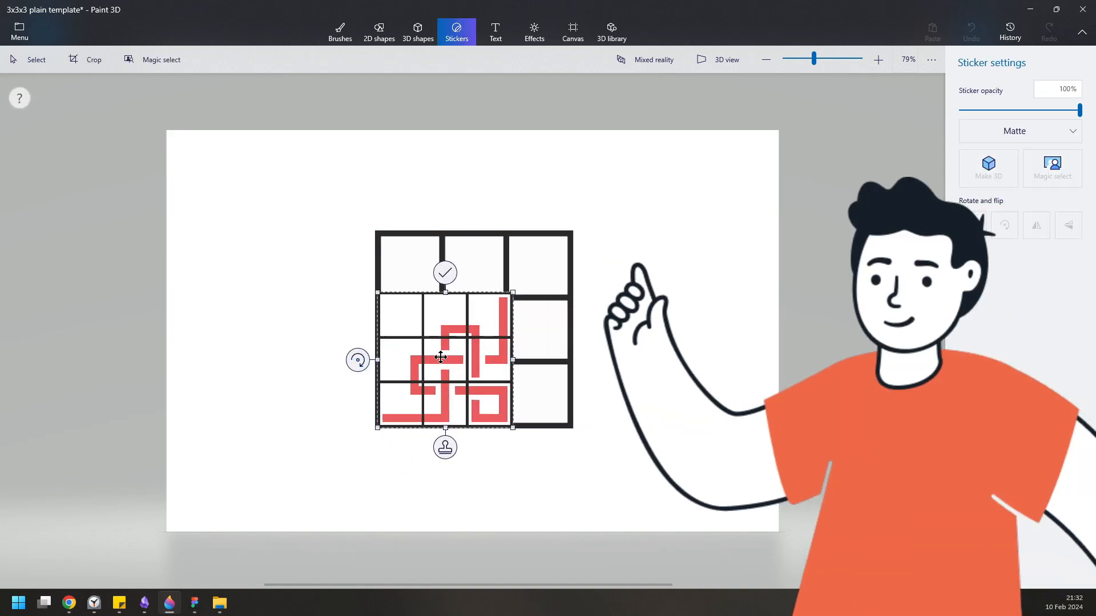
Stamp the circuit sticker onto two faces of the 3D cube
left_click_drag(558, 250, 577, 230)
left_click(483, 217)
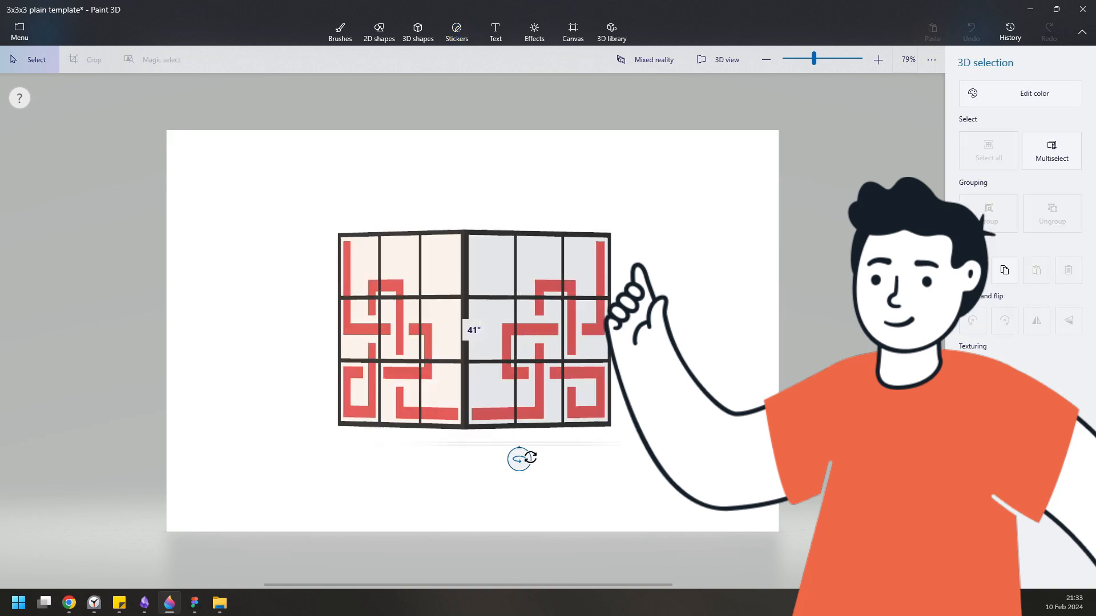
left_click_drag(642, 330, 642, 369)
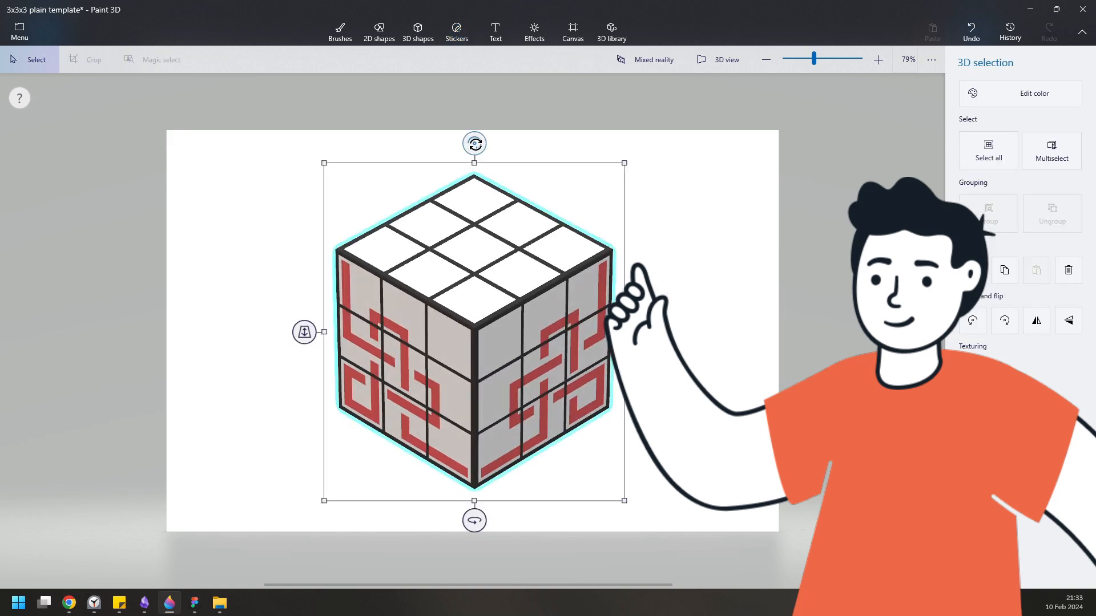
left_click_drag(475, 144, 483, 508)
left_click_drag(476, 150, 455, 146)
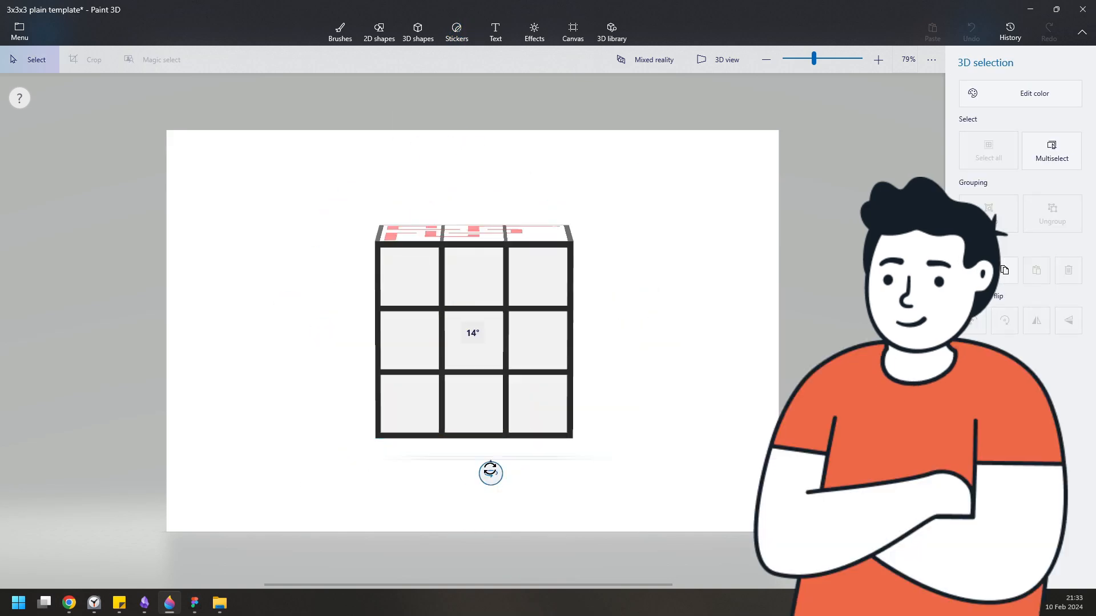
left_click(456, 32)
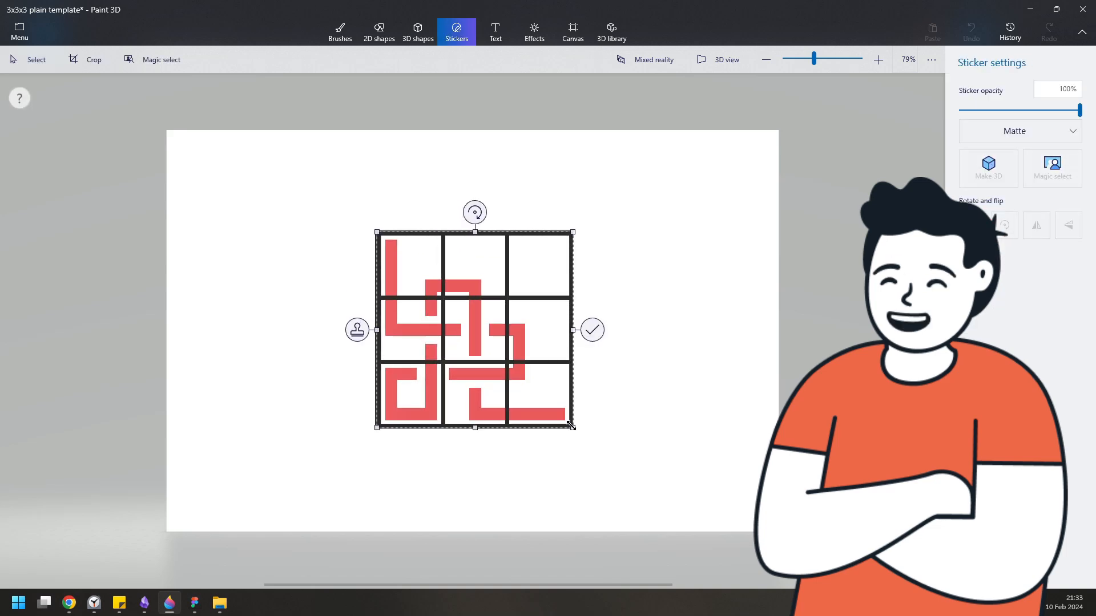
left_click(591, 330)
Stamp the circuit sticker onto another blank face of the cube, resizing it to fit the 3 × 3 grid
left_click(553, 304)
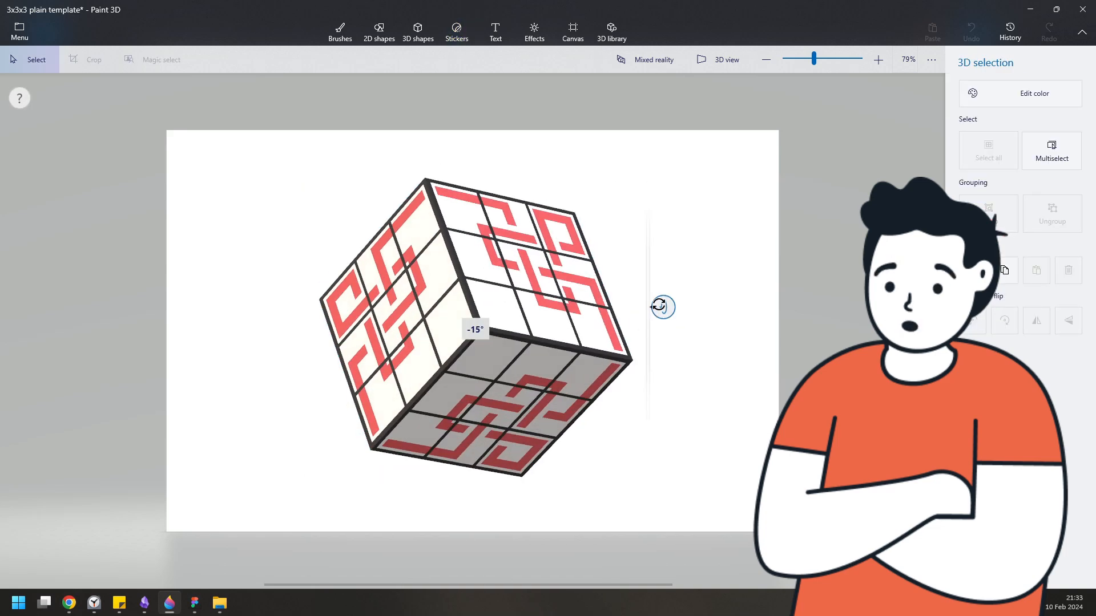
left_click_drag(659, 306, 661, 306)
left_click_drag(474, 514, 318, 510)
left_click_drag(474, 140, 375, 253)
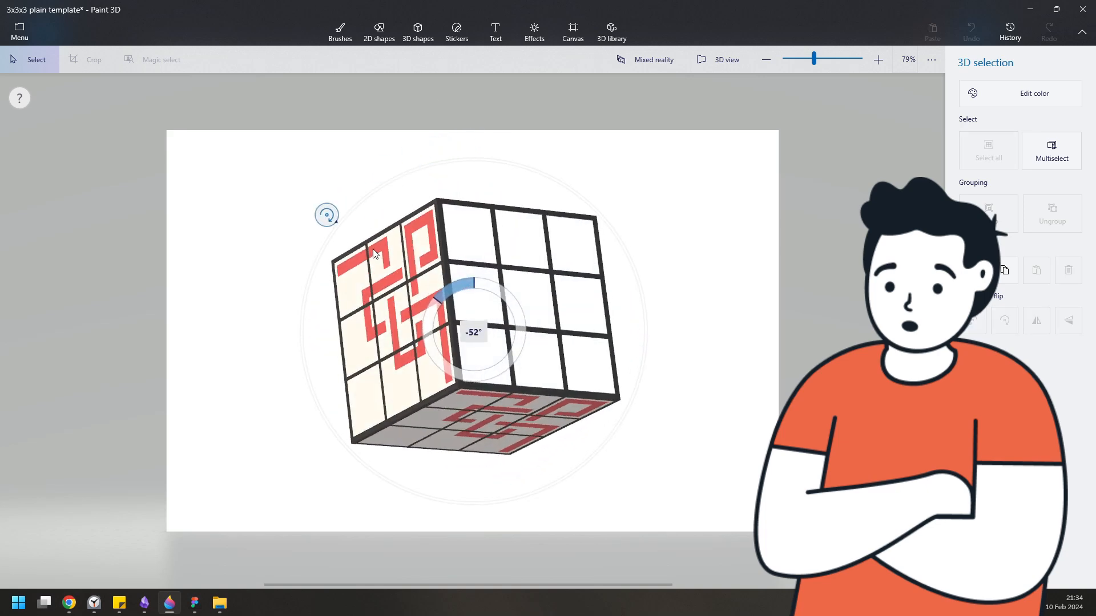
left_click(448, 36)
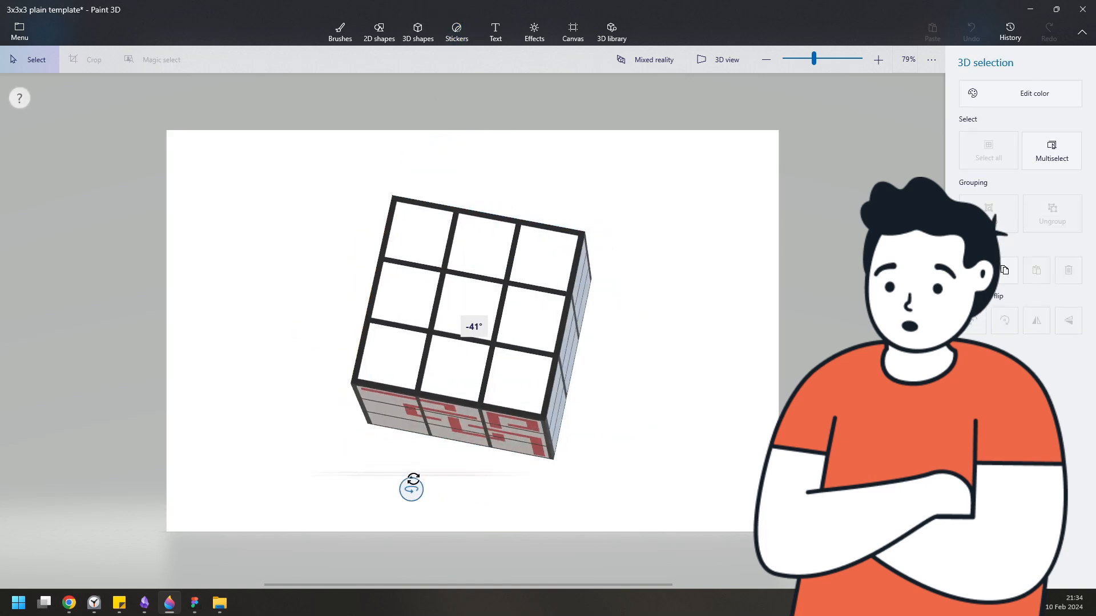
left_click_drag(410, 487, 602, 247)
left_click(455, 34)
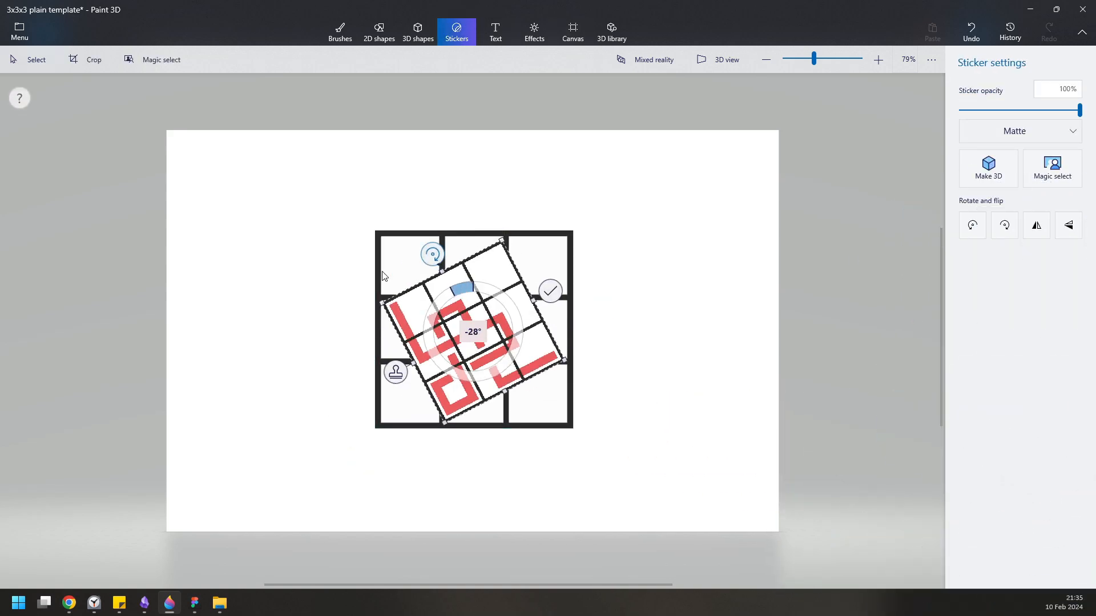
left_click_drag(382, 271, 365, 333)
left_click_drag(475, 334, 447, 303)
left_click_drag(513, 366, 574, 417)
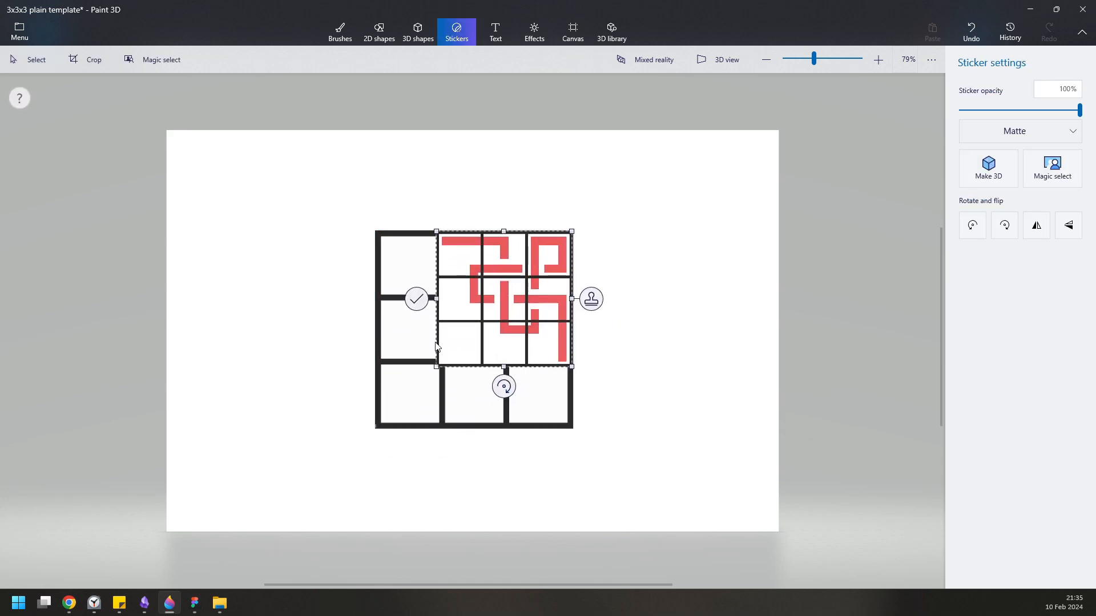
left_click_drag(436, 367, 400, 429)
left_click(516, 446)
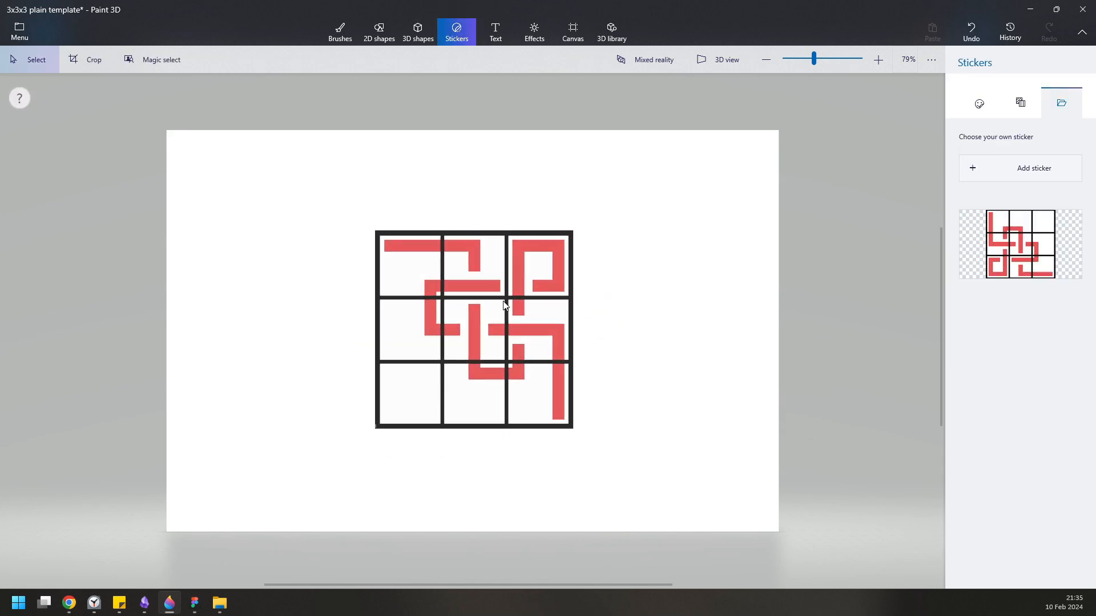
Recolor the circuit lines on the cube's faces in different colours with the Fill tool
left_click(421, 40)
left_click(453, 427)
mouse_move(607, 327)
left_mouse_down()
mouse_move(616, 350)
mouse_move(649, 276)
mouse_move(631, 501)
mouse_move(641, 467)
left_mouse_up()
left_click(752, 319)
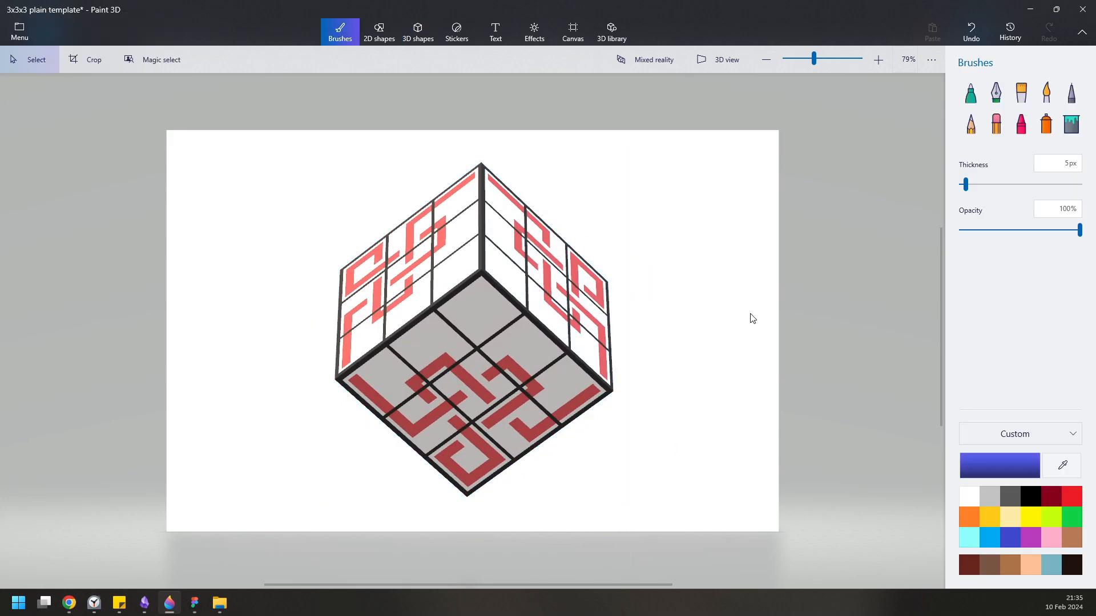
left_click(543, 340)
left_click_drag(648, 330, 649, 346)
left_click_drag(475, 526, 465, 524)
left_click(719, 365)
left_click(1071, 124)
left_click(1071, 517)
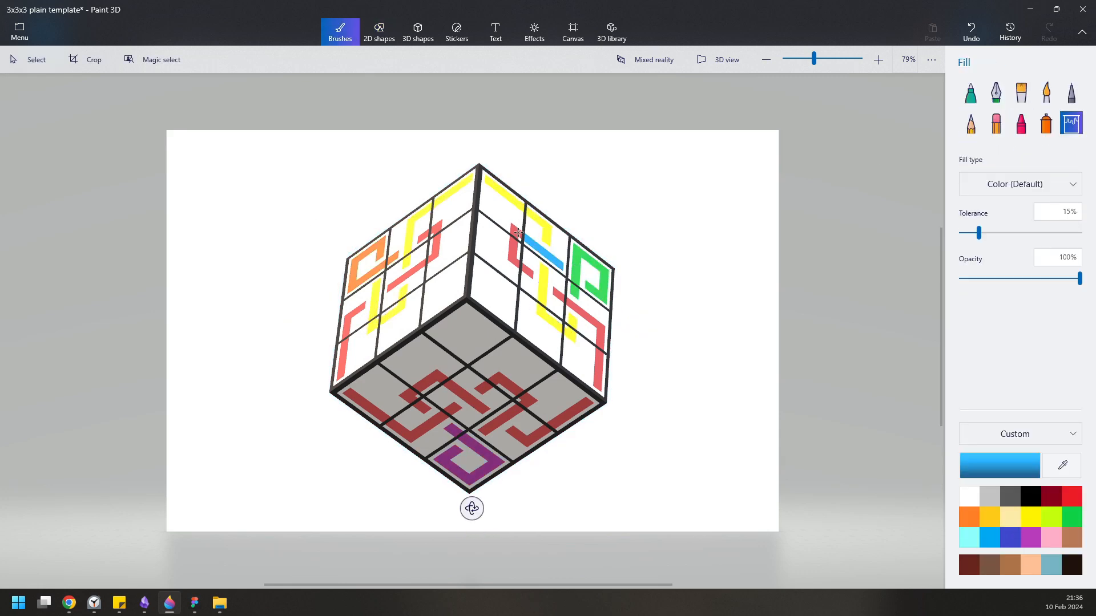
left_click(401, 282)
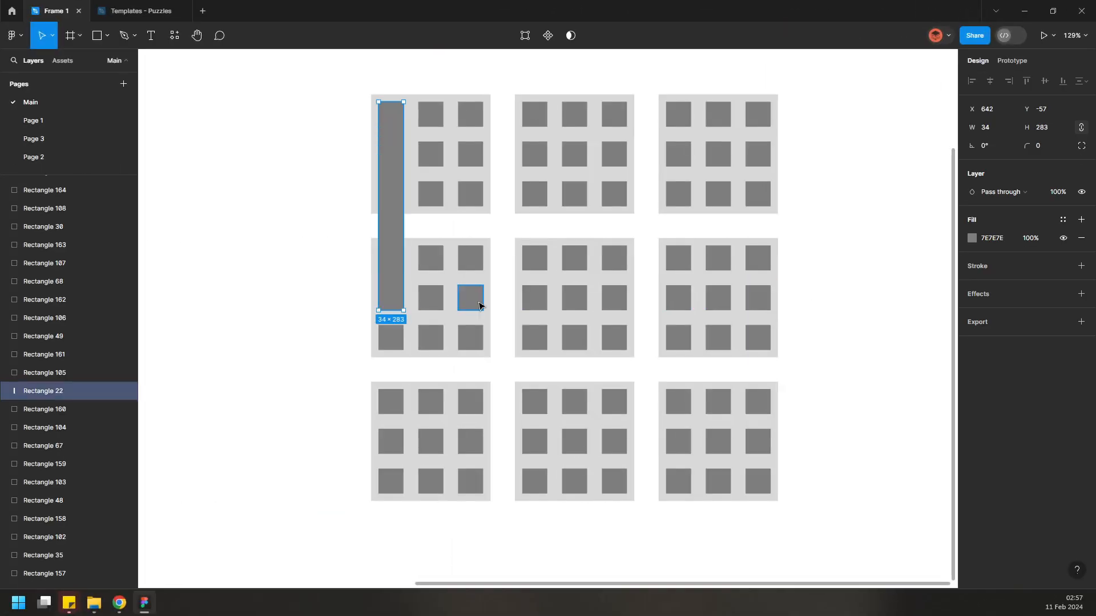
Stretch grey tiles into connected bars forming the upper-left circuit path
left_click(534, 298)
left_click_drag(521, 298, 377, 295)
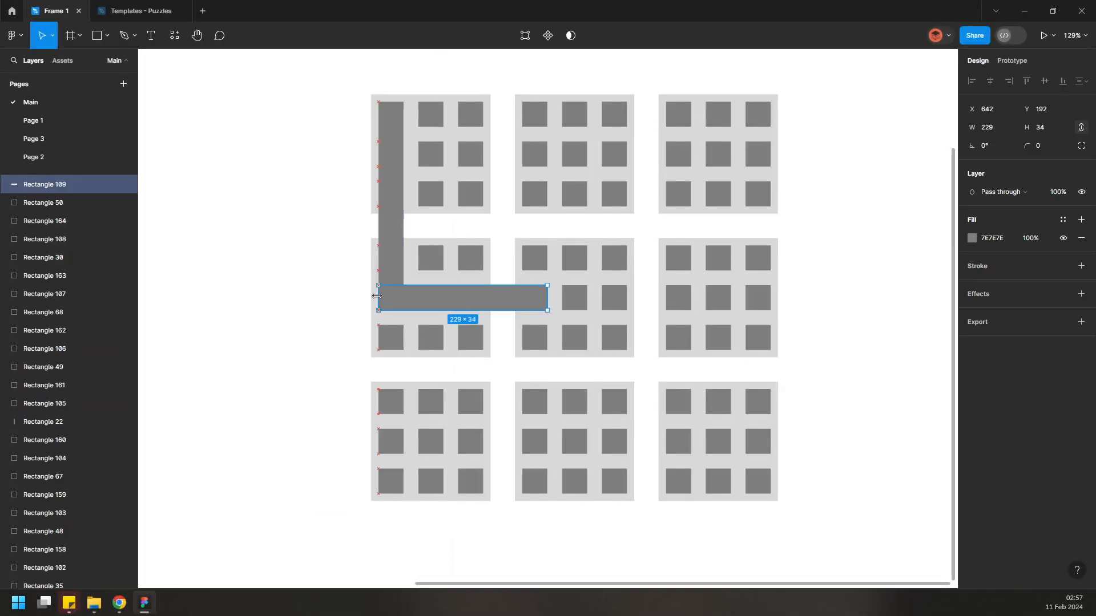
left_click(574, 194)
left_click_drag(562, 194, 470, 194)
left_click_drag(574, 325, 574, 181)
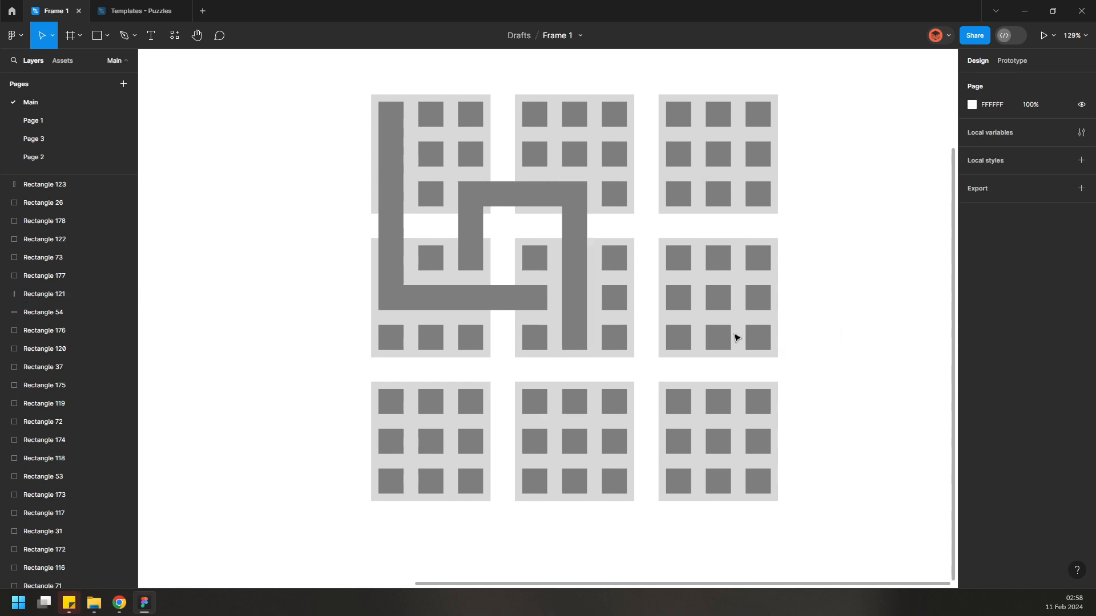
Stretch tiles into bars forming the right-hand bracket path across the middle and lower grids
left_click(614, 297)
left_click_drag(626, 297, 678, 414)
left_click(678, 297)
left_click(535, 401)
left_click_drag(546, 401, 691, 404)
Stretch tiles into bars drawing the lower-left spiral and the lower-middle vertical segment
left_click(470, 337)
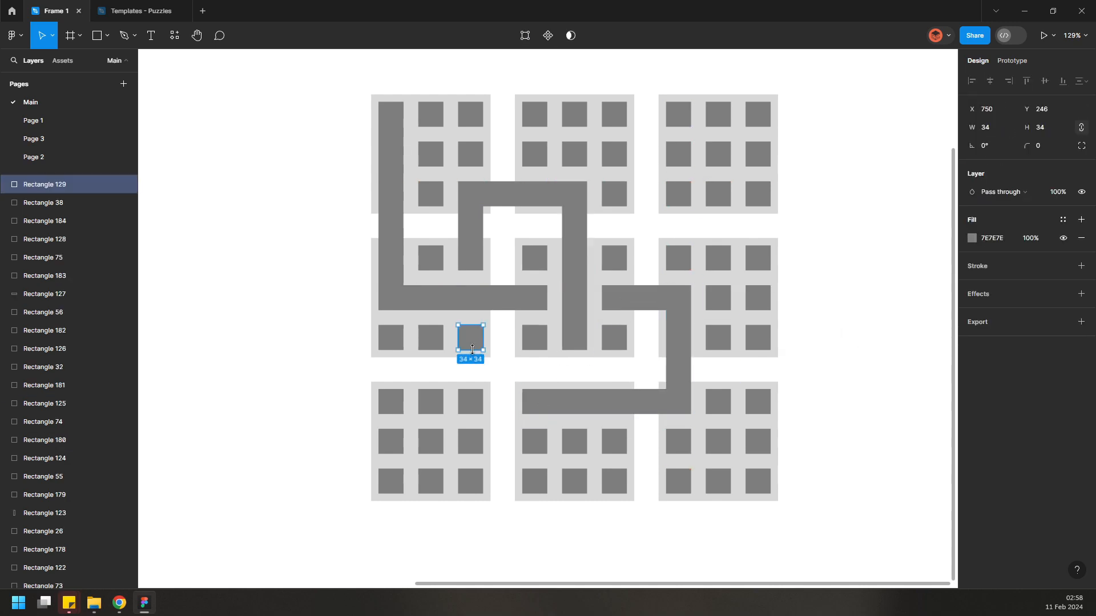
left_click_drag(471, 350, 470, 494)
left_click(391, 481)
left_click_drag(403, 481, 483, 482)
left_click(391, 402)
left_click_drag(390, 414, 391, 493)
left_click(431, 401)
left_click(574, 441)
left_click_drag(574, 453, 574, 494)
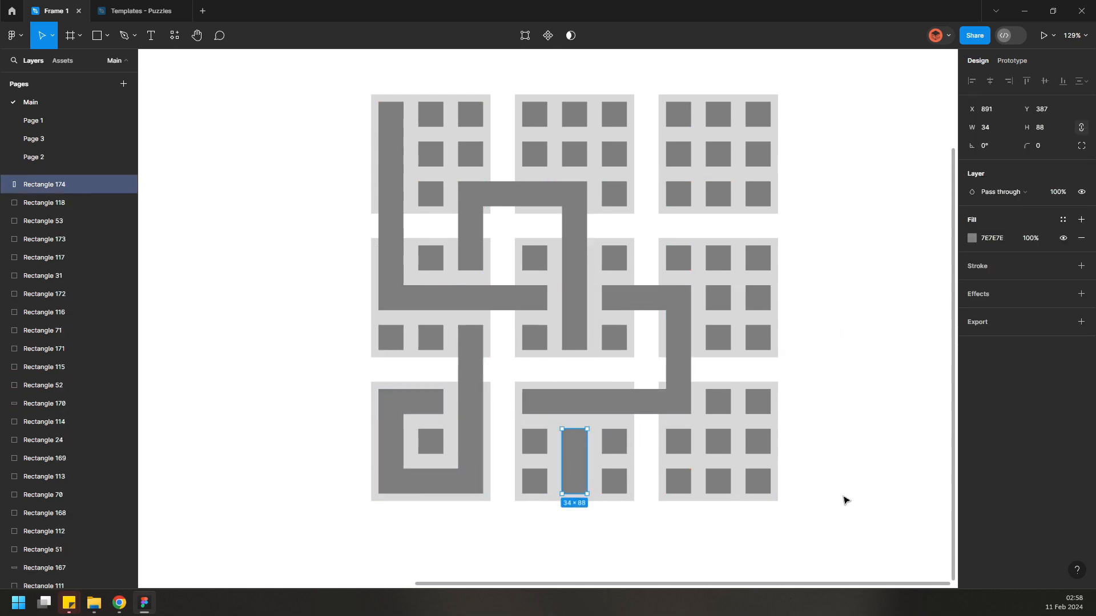
Select all the circuit bars and give them a pink fill
left_click(853, 241)
left_click(393, 240)
left_click(428, 302, "shift")
left_click(470, 245, "shift")
left_click(522, 194, "shift")
left_click(575, 257, "shift")
left_click(634, 298, "shift")
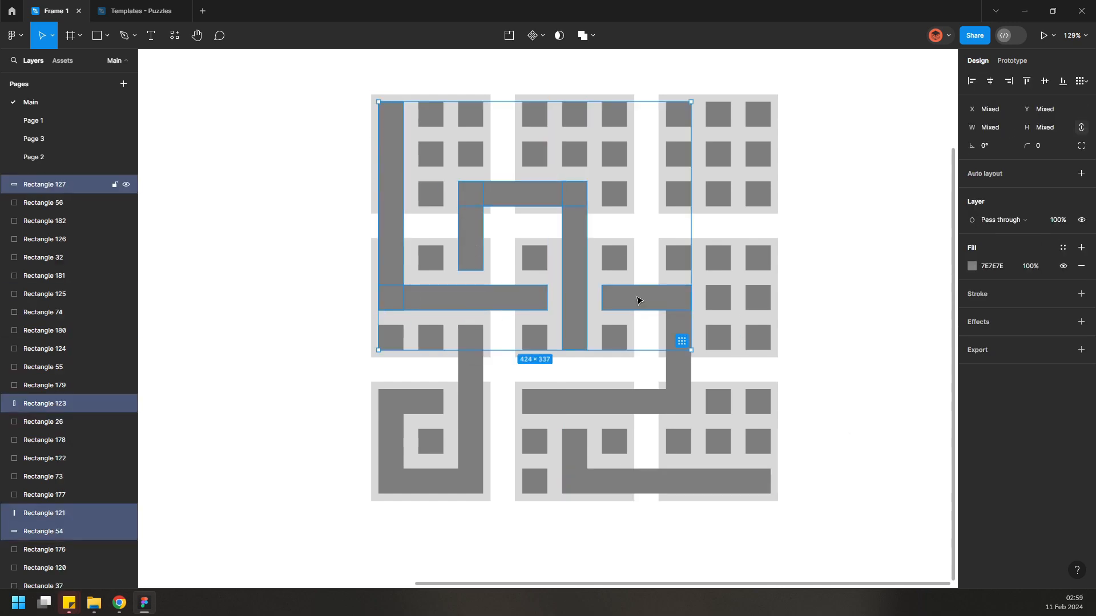
left_click(678, 354, "shift")
left_click(418, 392, "shift")
left_click(612, 481, "shift")
left_click(972, 266)
left_click(827, 158)
Select all remaining grey tiles by their colour and delete them
key("ctrl+a")
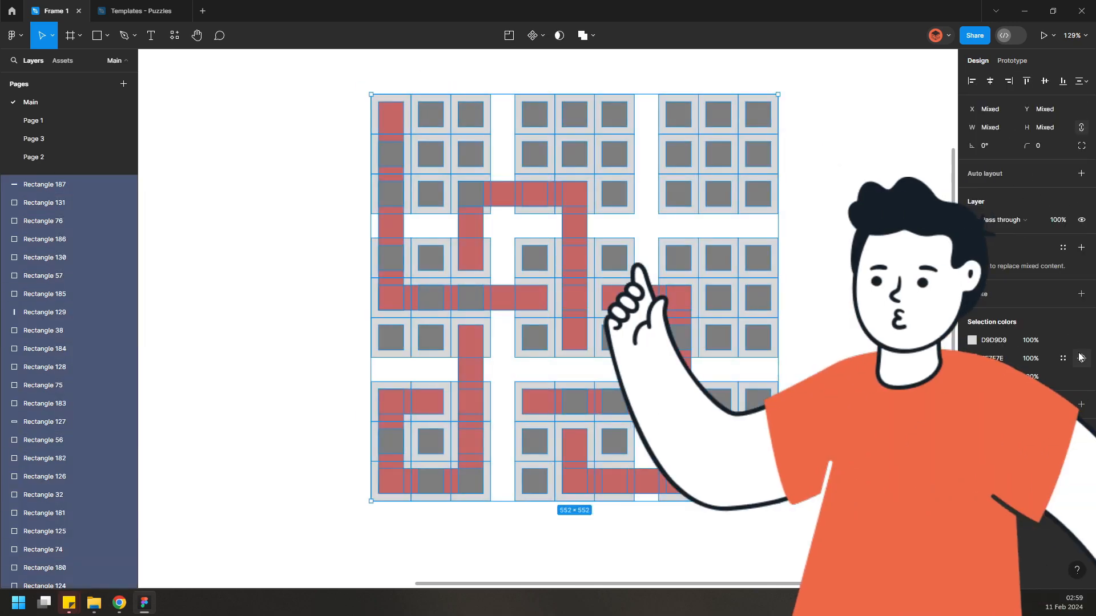
left_click(1081, 359)
key("Delete")
Undo the accidental shortening of the middle horizontal bar
mouse_move(393, 247)
left_mouse_down()
mouse_move(321, 248)
mouse_move(399, 253)
left_mouse_up()
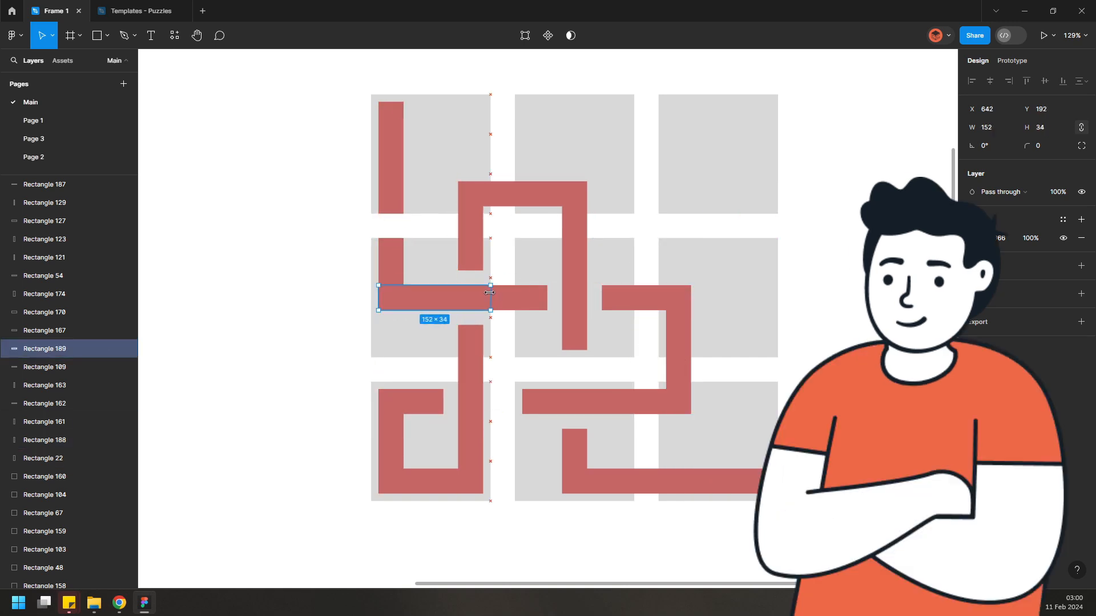
key("ctrl+z")
key("ctrl+z")
key("ctrl+z")
key("ctrl+z")
key("ctrl+z")
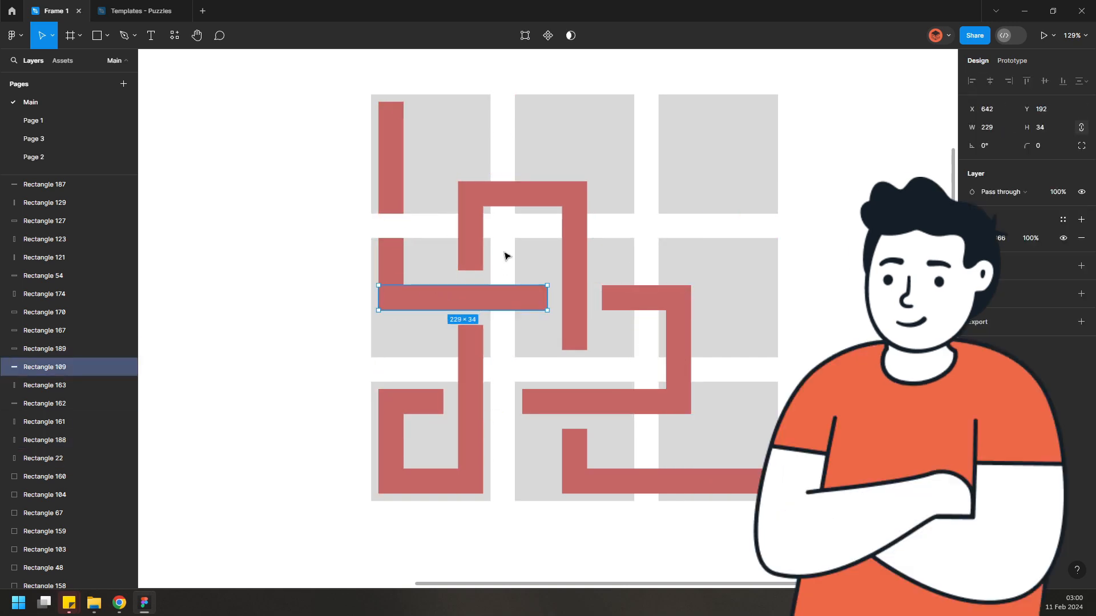
Redo the bar edit and duplicate the finished circuit pattern group above the original
key("ctrl+shift+z")
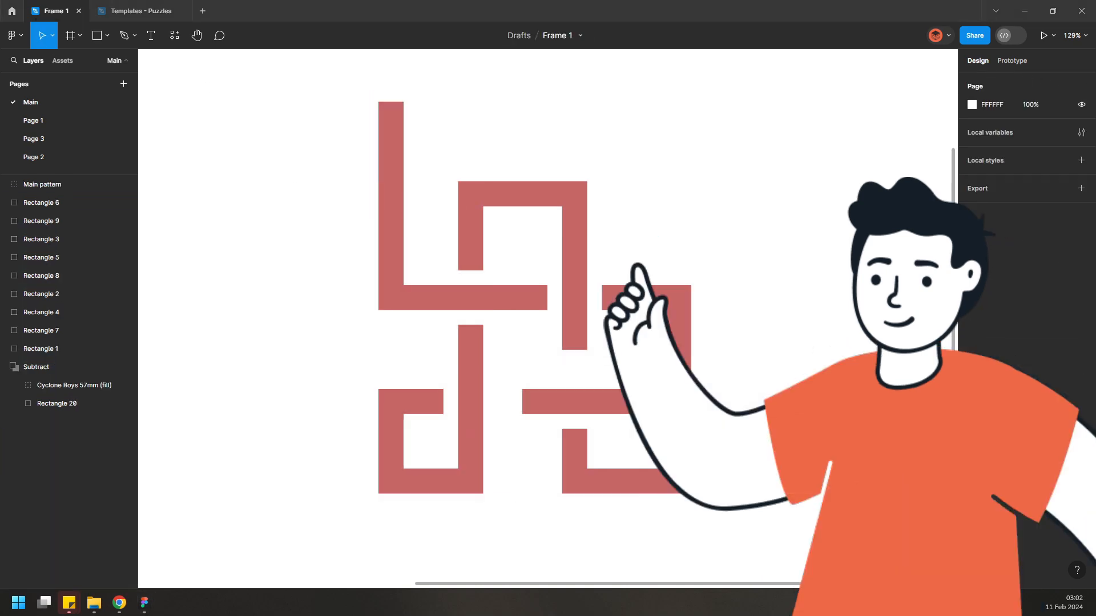
scroll(848, 388, "down", 5)
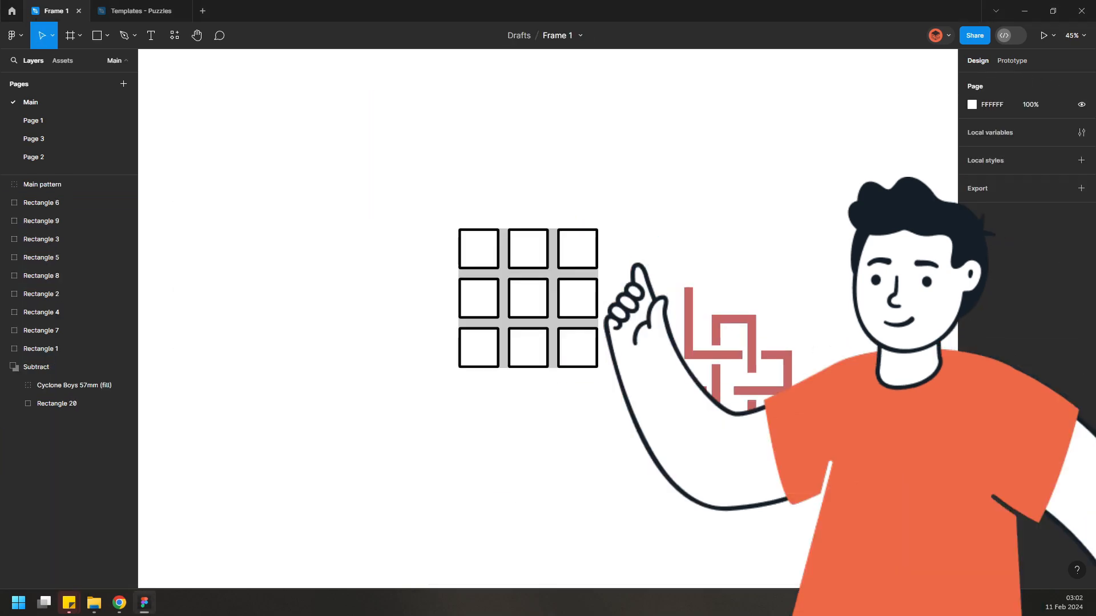
left_click_drag(811, 398, 521, 403)
scroll(496, 331, "up", 1)
left_click(363, 348)
left_click_drag(363, 348, 366, 140)
scroll(477, 126, "up", 2)
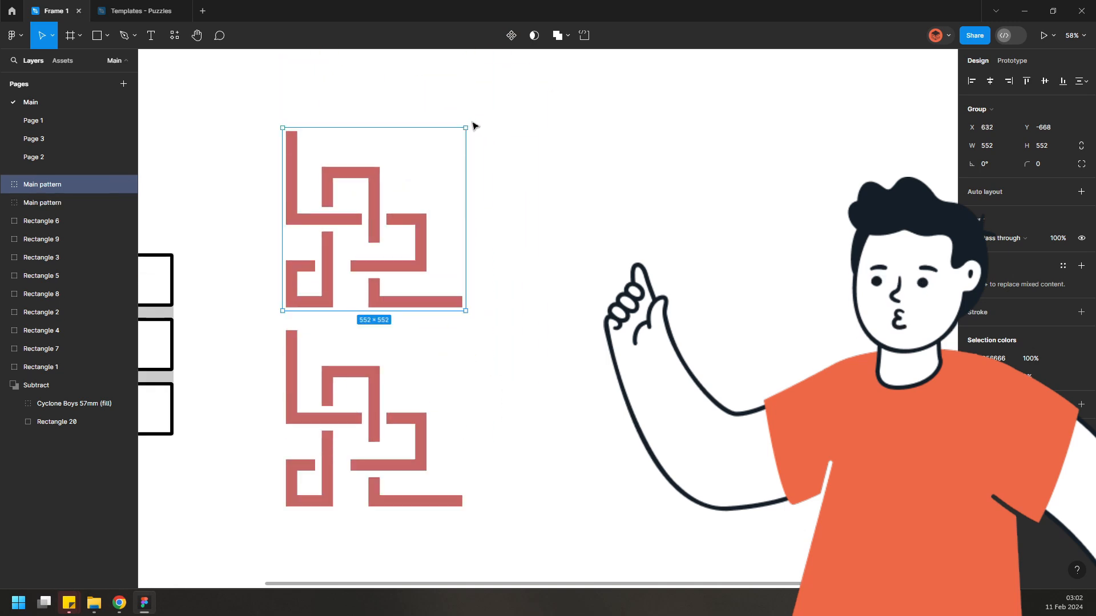
Rotate the upper copy of the circuit pattern by 90 degrees
left_click_drag(473, 125, 565, 288)
left_click(570, 291)
scroll(364, 386, "down", 2)
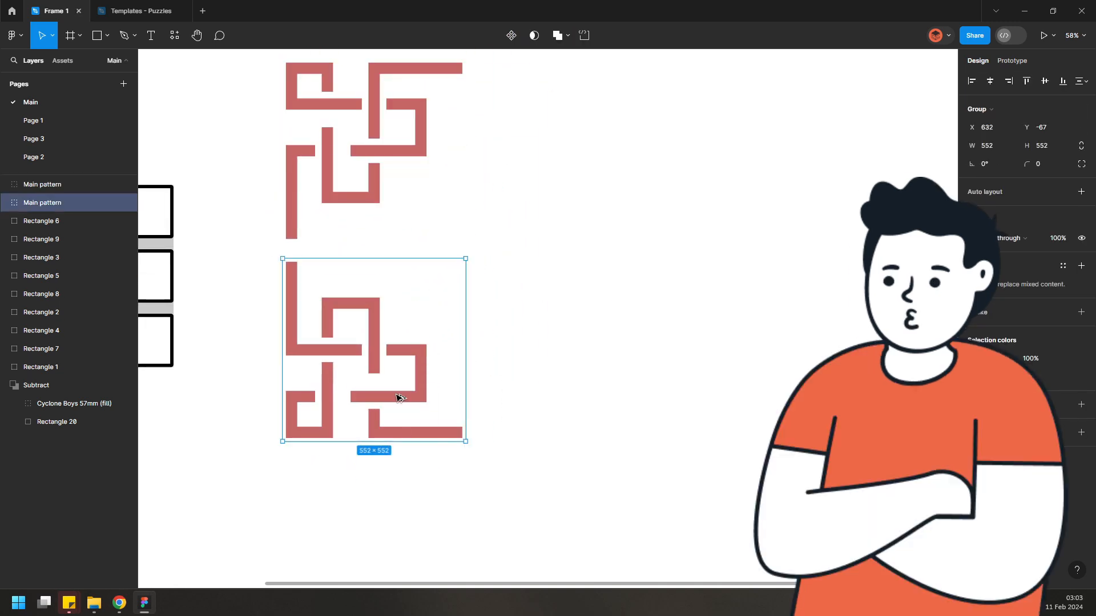
Duplicate the lower pattern to its right and flip the copy horizontally
left_click_drag(399, 398, 598, 403)
key("shift+h")
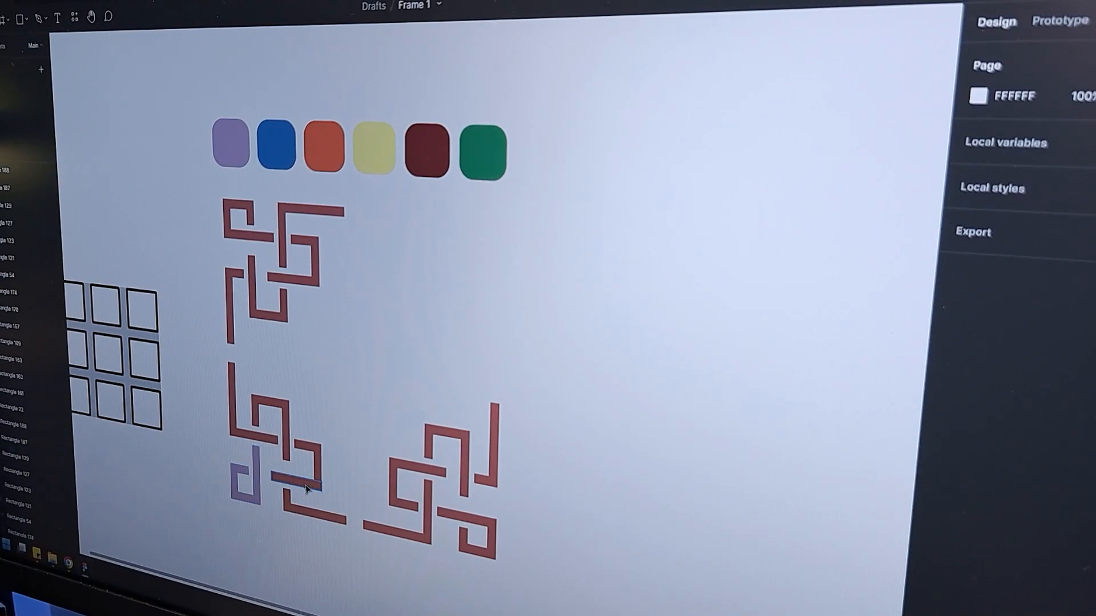
left_click_drag(267, 527, 272, 499)
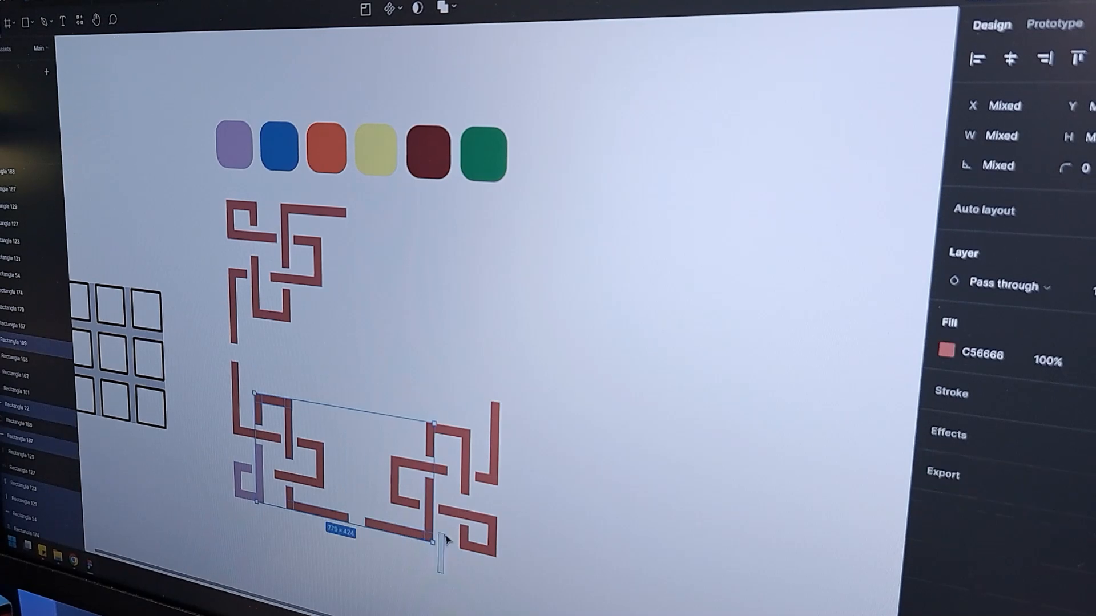
Colour selected bars in the lower patterns dark red by sampling the dark red swatch
left_click(430, 450, "shift")
key("i")
left_click(430, 154)
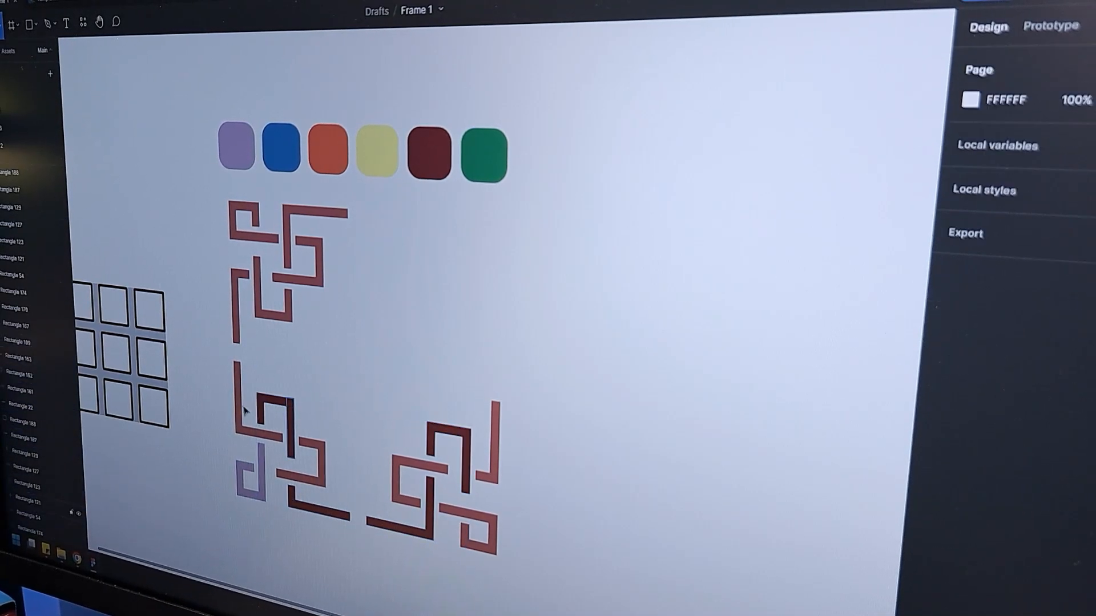
Colour bars in the left patterns blue and the top-left spiral green from the colour swatches
left_click(245, 274, "shift")
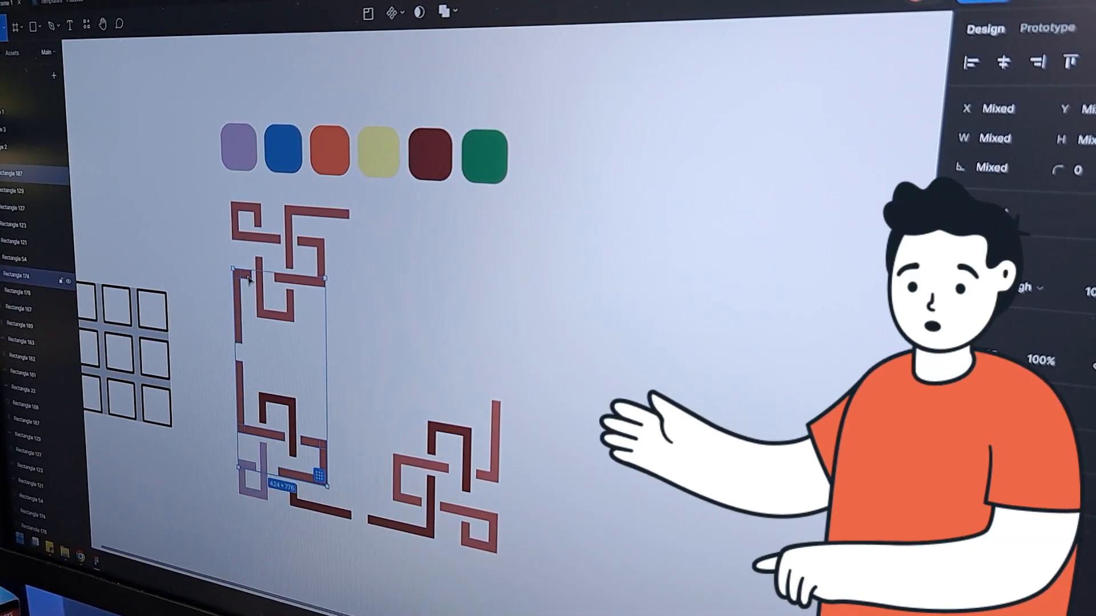
key("i")
left_click(284, 150)
left_click(612, 322)
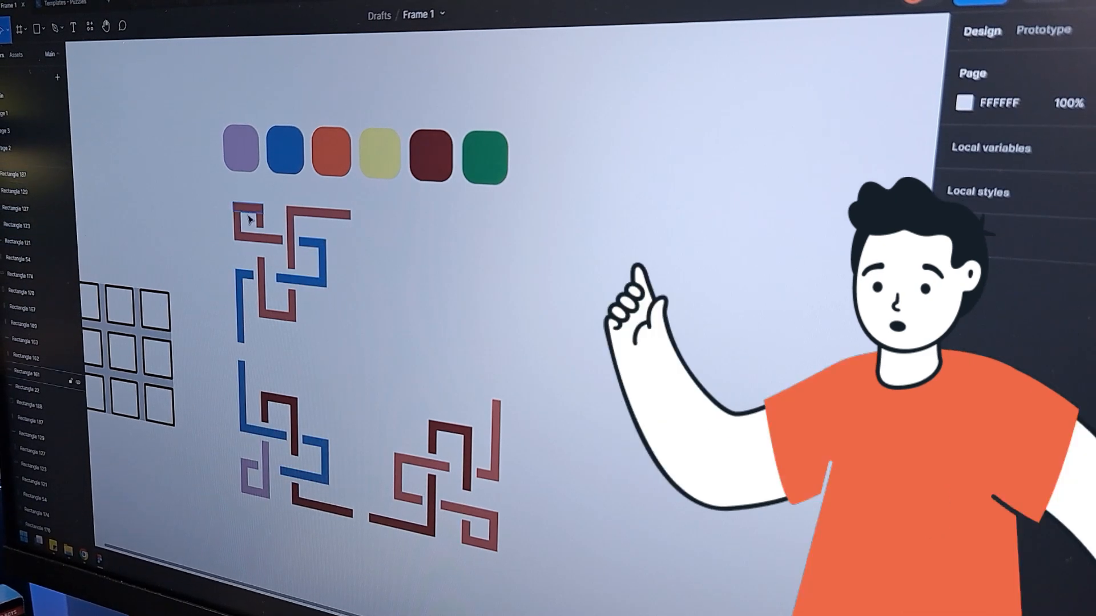
key("i")
left_click(479, 164)
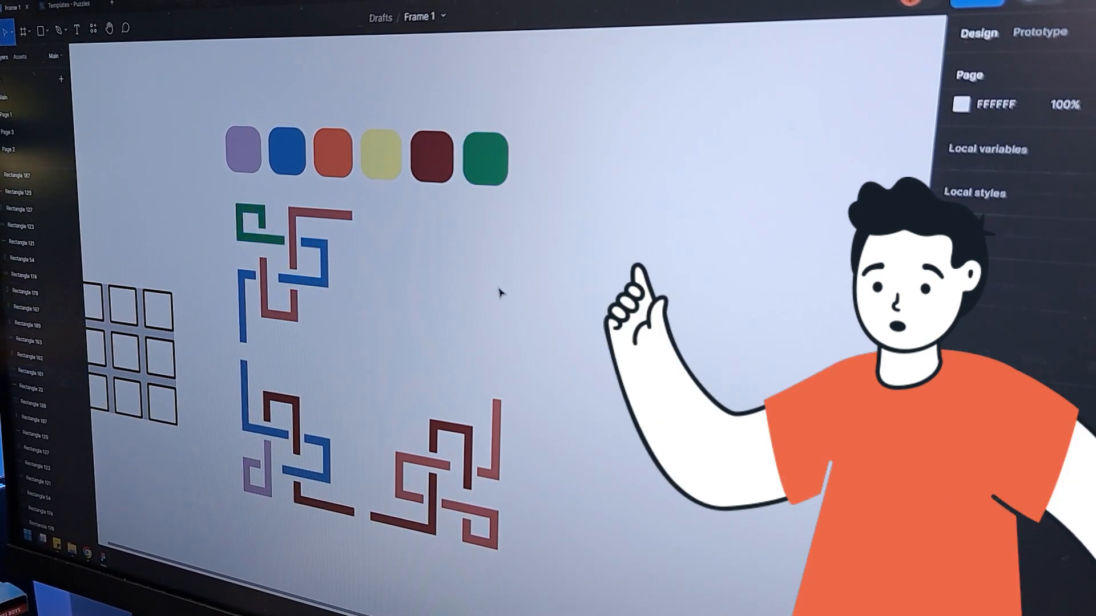
Colour bars of the upper pattern yellow using the yellow swatch
left_click_drag(222, 195, 368, 362)
left_click(922, 485)
left_click(721, 564)
left_click(385, 159)
left_click(547, 320)
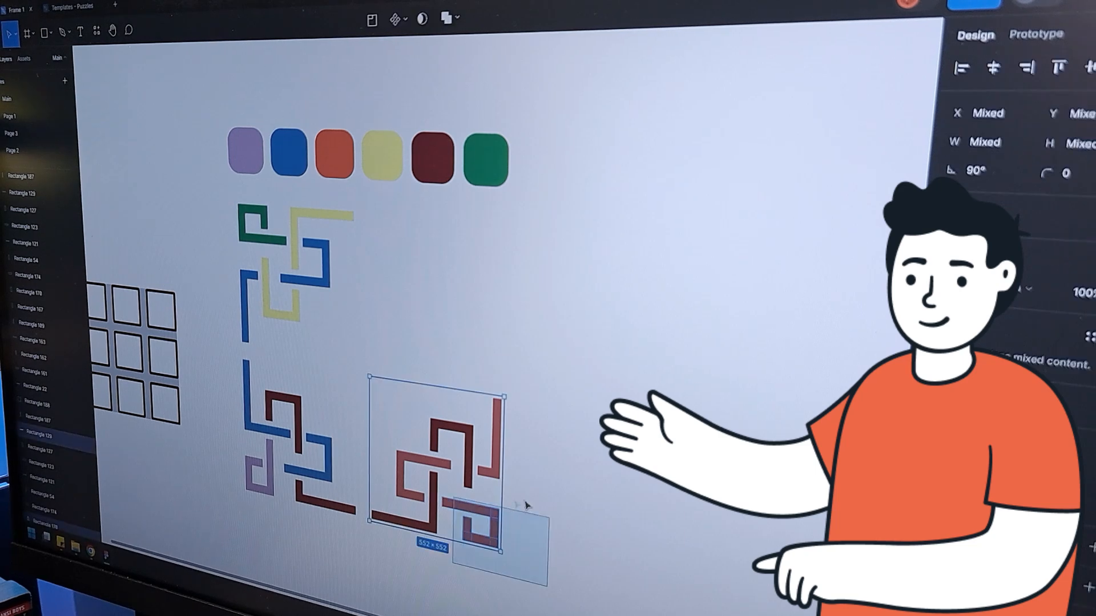
Colour bars in the right pattern yellow and orange from the swatches
key("i")
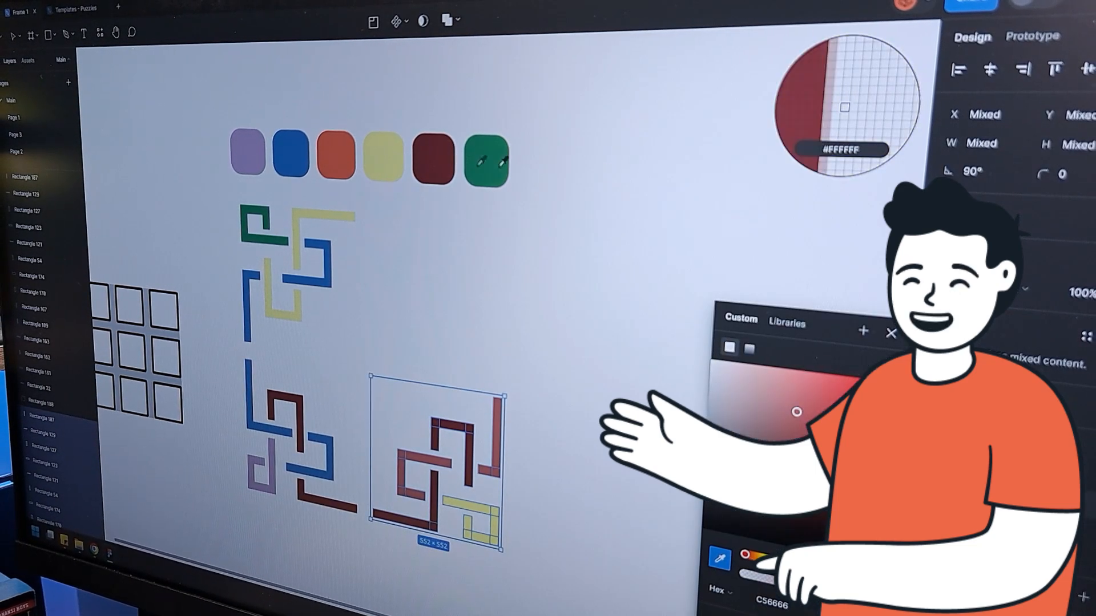
left_click(384, 158)
key("ctrl+z")
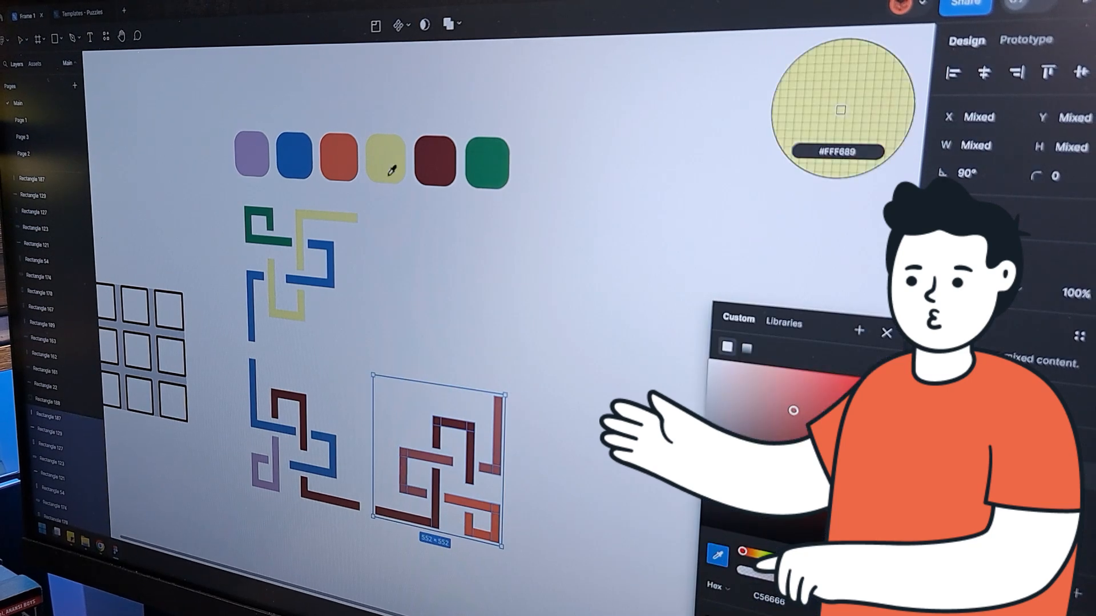
left_click(392, 170)
left_click(606, 381)
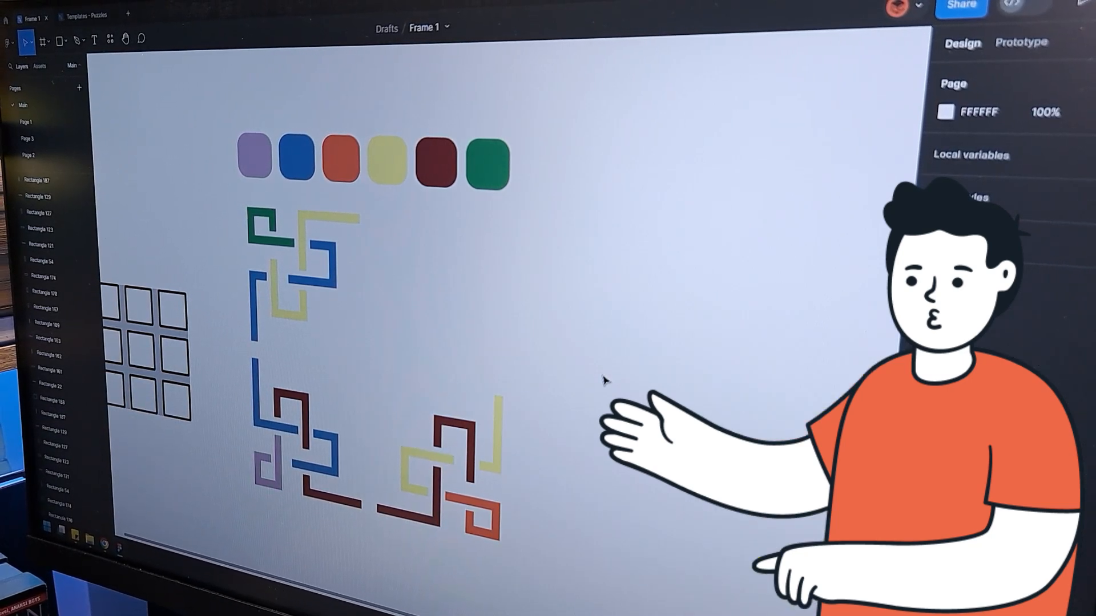
Duplicate the three coloured patterns into a new grid arrangement beside them
scroll(605, 381, "down", 2)
left_click_drag(594, 502, 531, 483)
left_click_drag(167, 202, 167, 202)
left_click_drag(186, 218, 403, 235)
left_click_drag(679, 562, 379, 196)
Recolour the copy's blue bars purple by sampling the purple swatch
key("i")
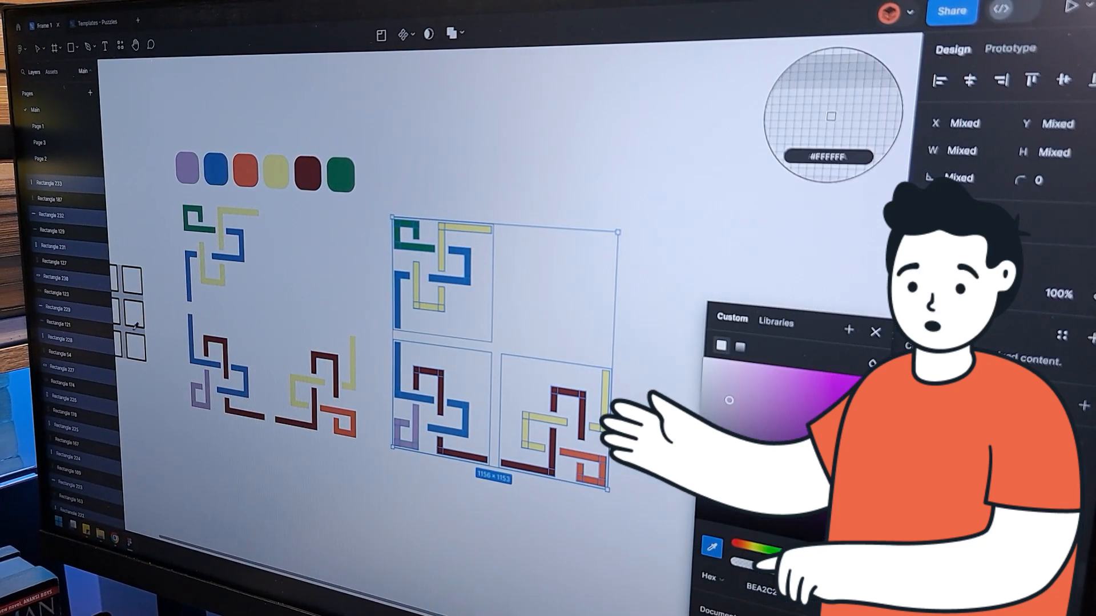
left_click(712, 549)
left_click(189, 169)
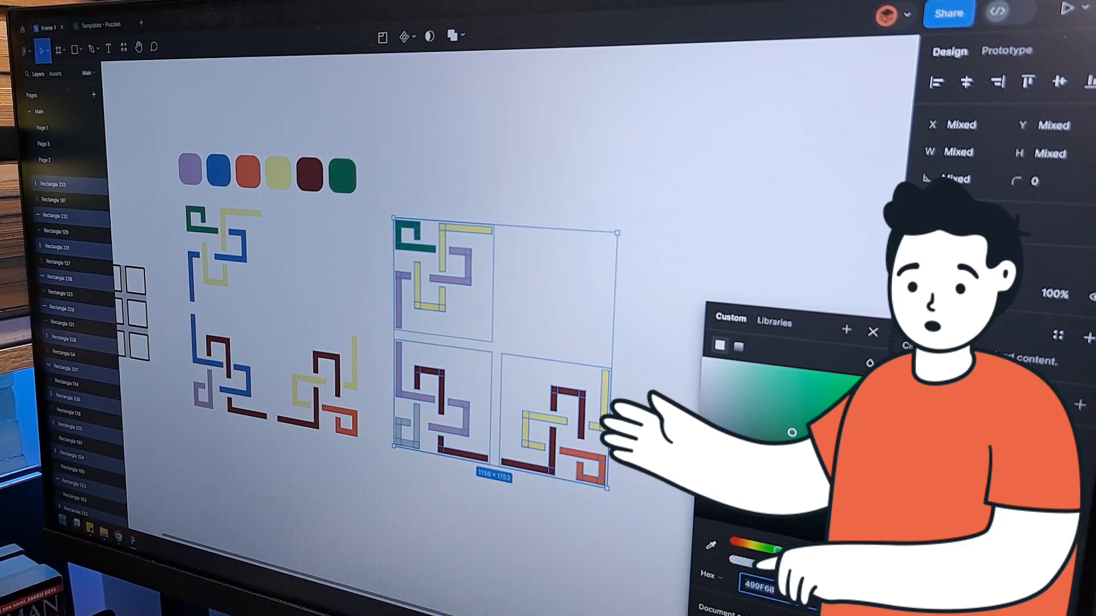
left_click(870, 331)
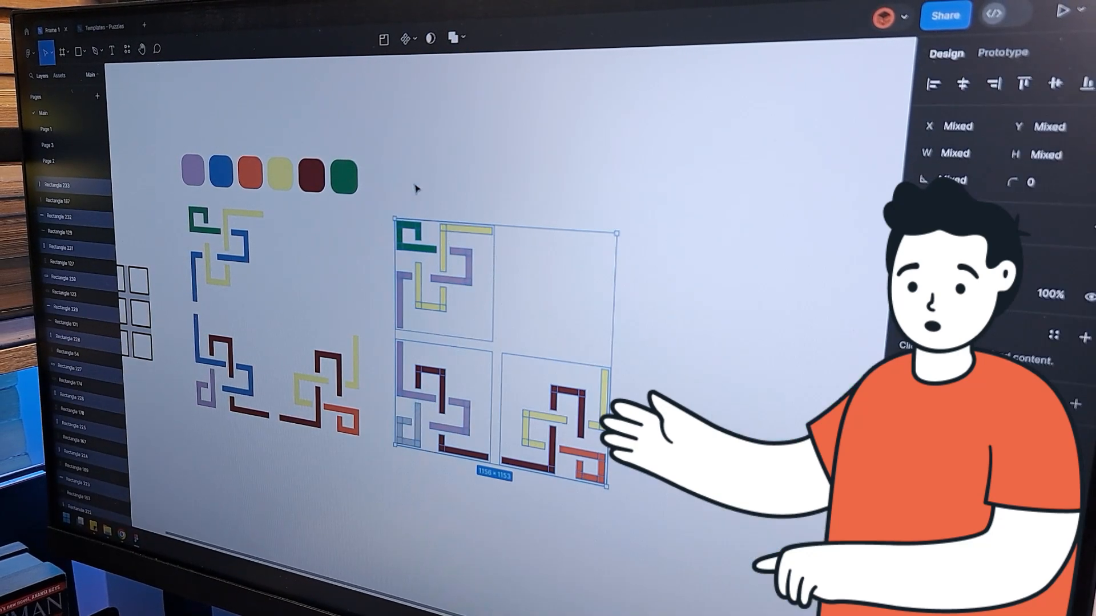
Recolour another bar colour in the copy blue by sampling the blue swatch
left_click(907, 491)
left_click(710, 544)
left_click(221, 171)
left_click(521, 521)
Recolour the upper copy's bars dark red through its selection colours
left_click_drag(667, 536, 496, 320)
left_click(907, 494)
left_click(709, 541)
left_click(315, 177)
left_click(648, 237)
Recolour another bar colour in the upper copy orange from the orange swatch
left_click(907, 493)
left_click(708, 539)
left_click(256, 175)
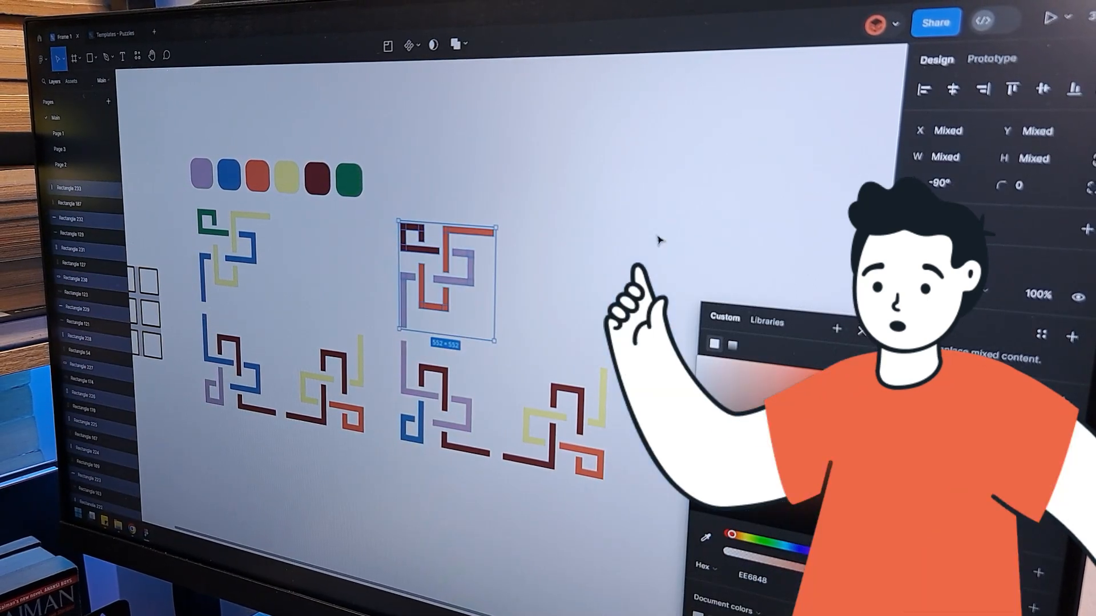
left_click(659, 240)
Recolour bars in the copy's lower-left pattern green from the green swatch
left_click_drag(481, 495, 394, 343)
left_click(907, 494)
left_click(706, 537)
left_click(349, 180)
left_click(668, 237)
Recolour bars in the copy's lower-right pattern green
left_click_drag(613, 488, 496, 345)
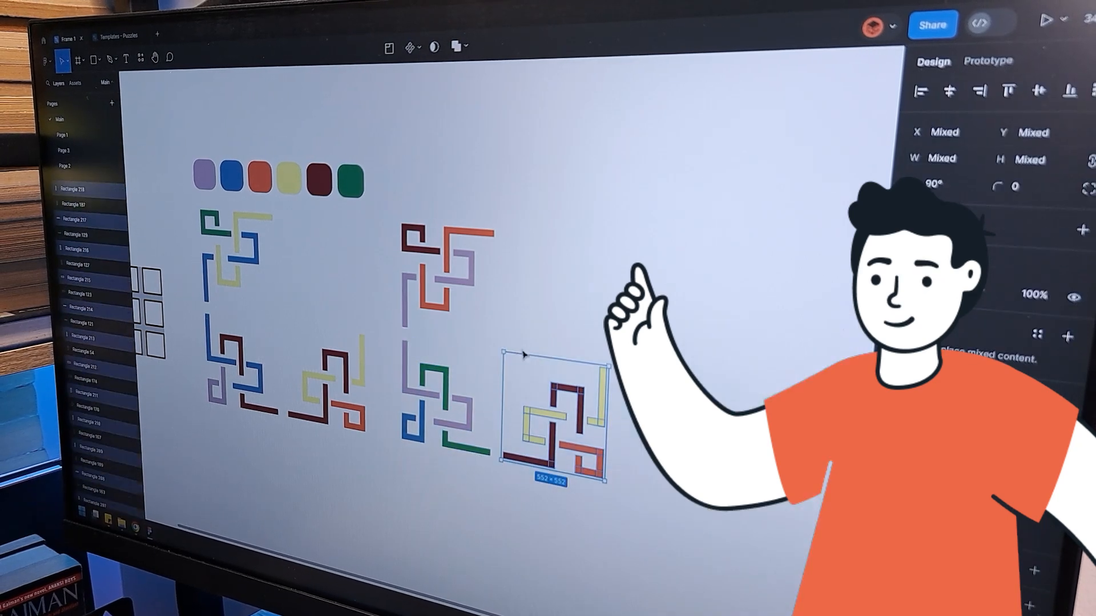
left_click(907, 494)
left_click(706, 538)
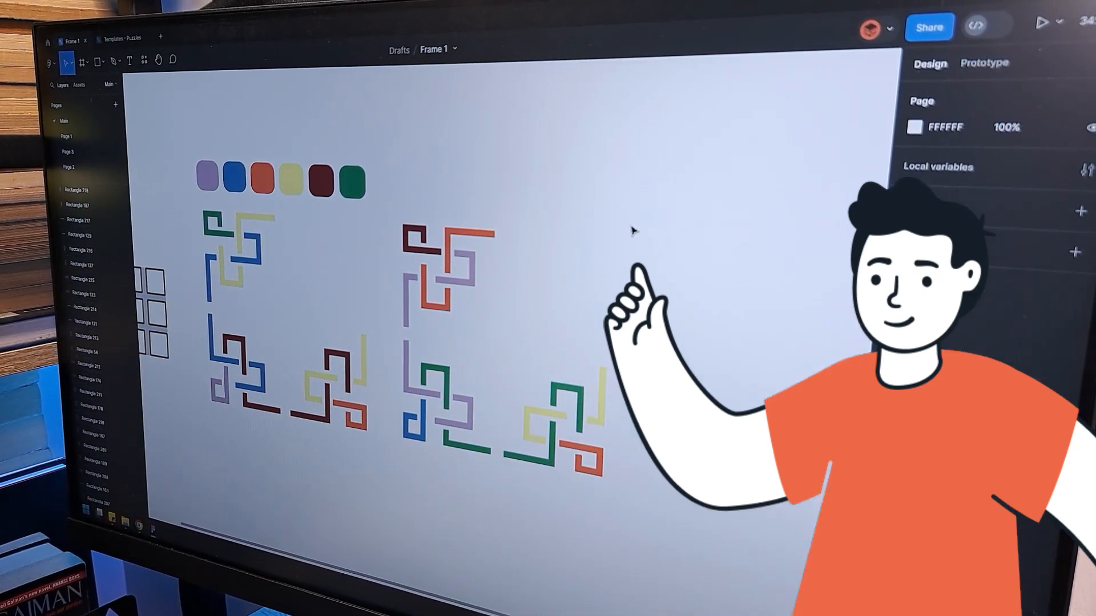
Recolour more bars in the lower-right copy by sampling the yellow swatch
left_click(702, 533)
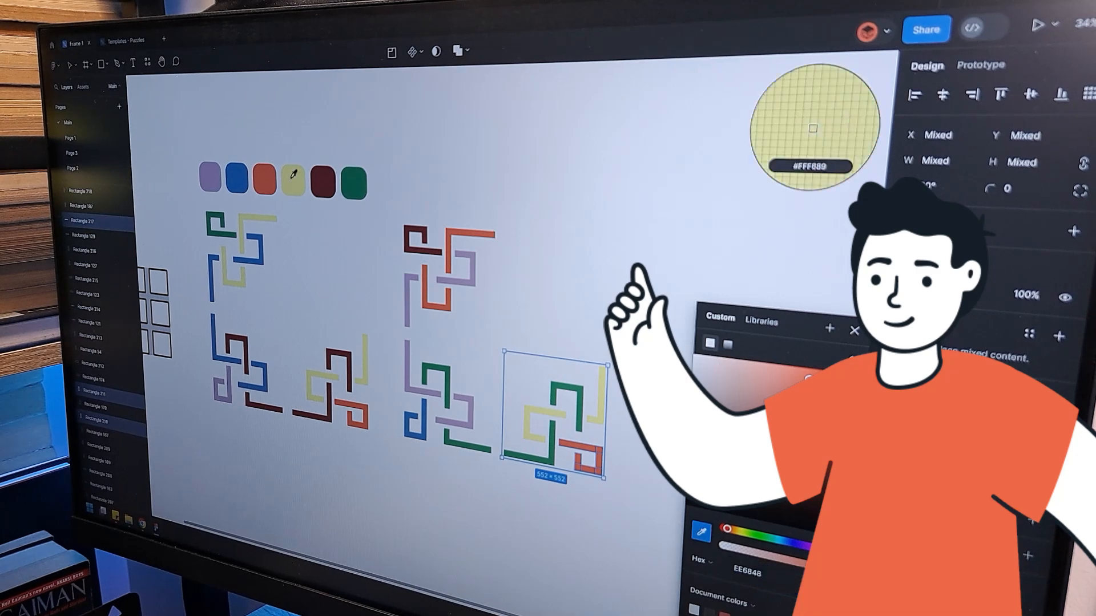
left_click(294, 174)
left_click_drag(522, 329, 599, 468)
left_click(896, 425)
left_click(702, 533)
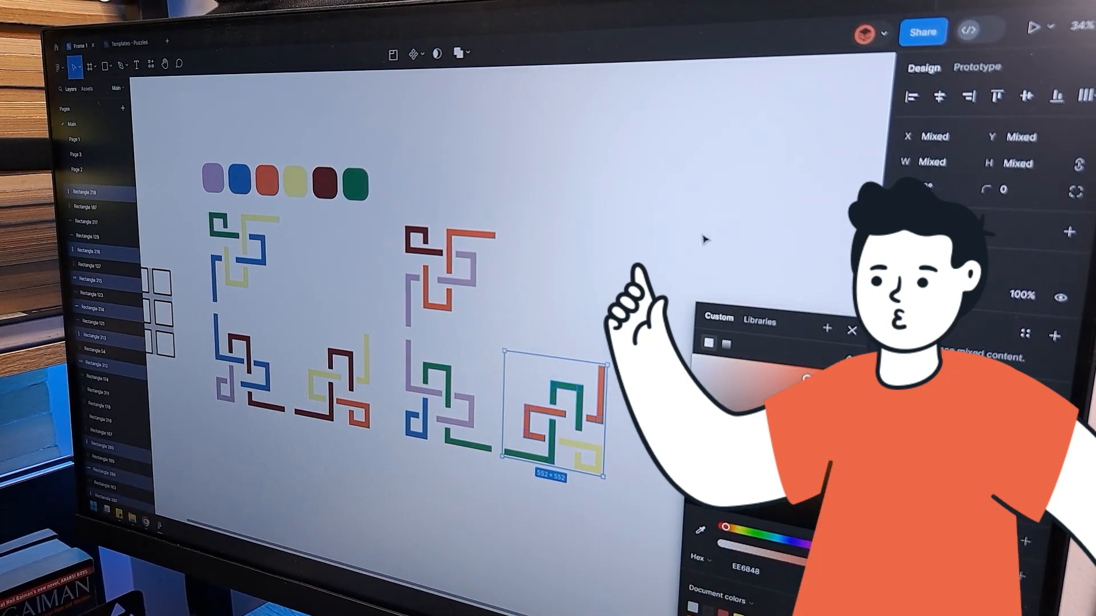
left_click(677, 262)
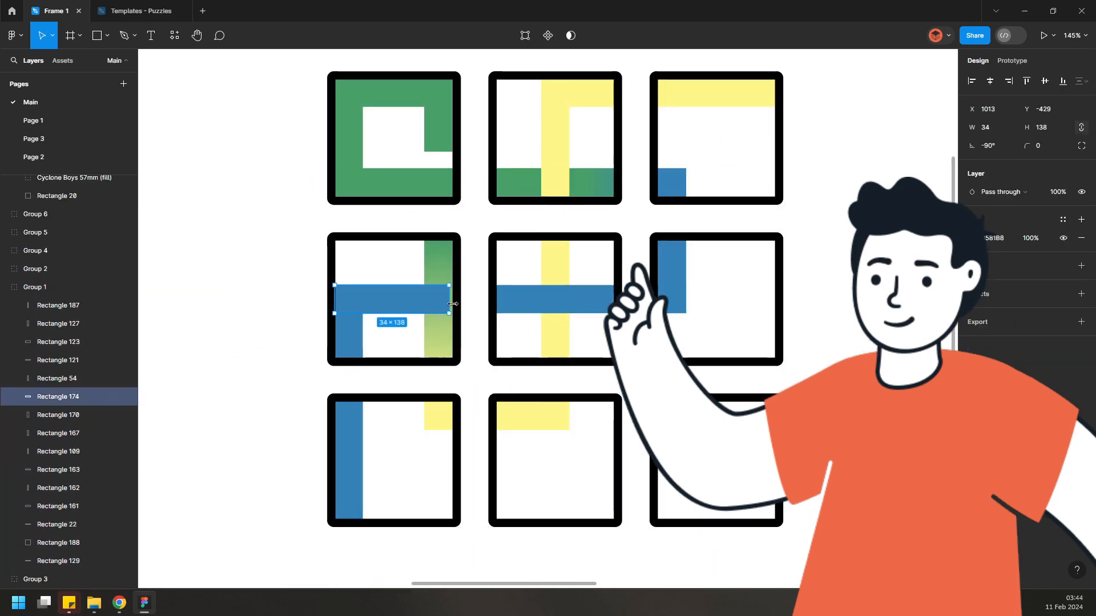
Subtract a circle from a square to form a flattened rounded-corner piece and place it on the green tile's corner
left_click(436, 151)
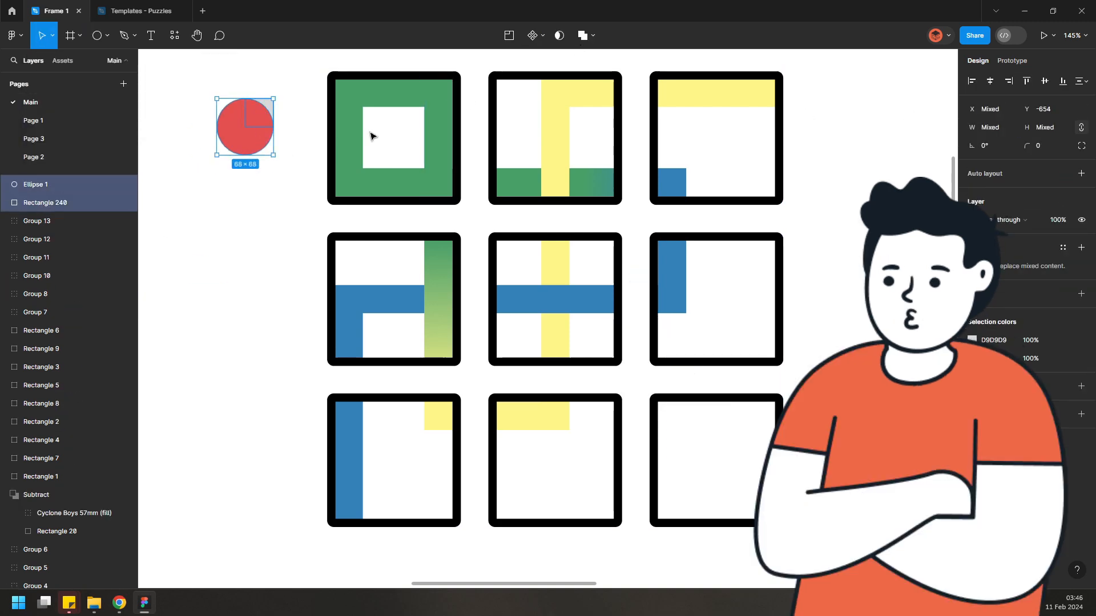
key("alt+shift+s")
key("ctrl+e")
left_click_drag(267, 105, 419, 113)
Zoom in and select the corner piece on the green tile to check its fit
scroll(468, 60, "up", 4)
left_click(496, 74)
scroll(413, 181, "down", 2)
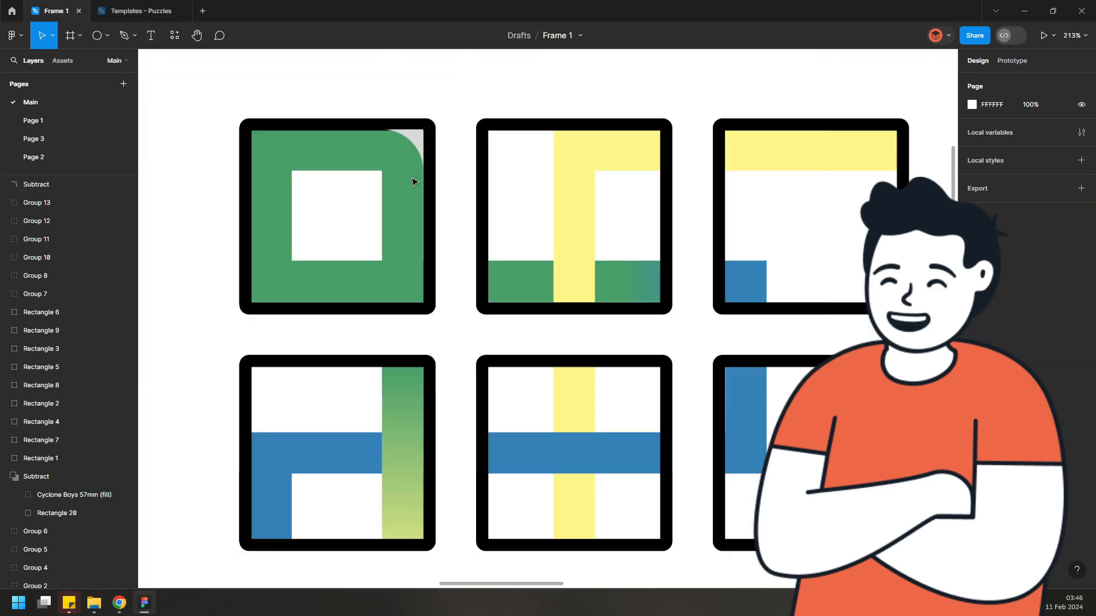
left_click(423, 140)
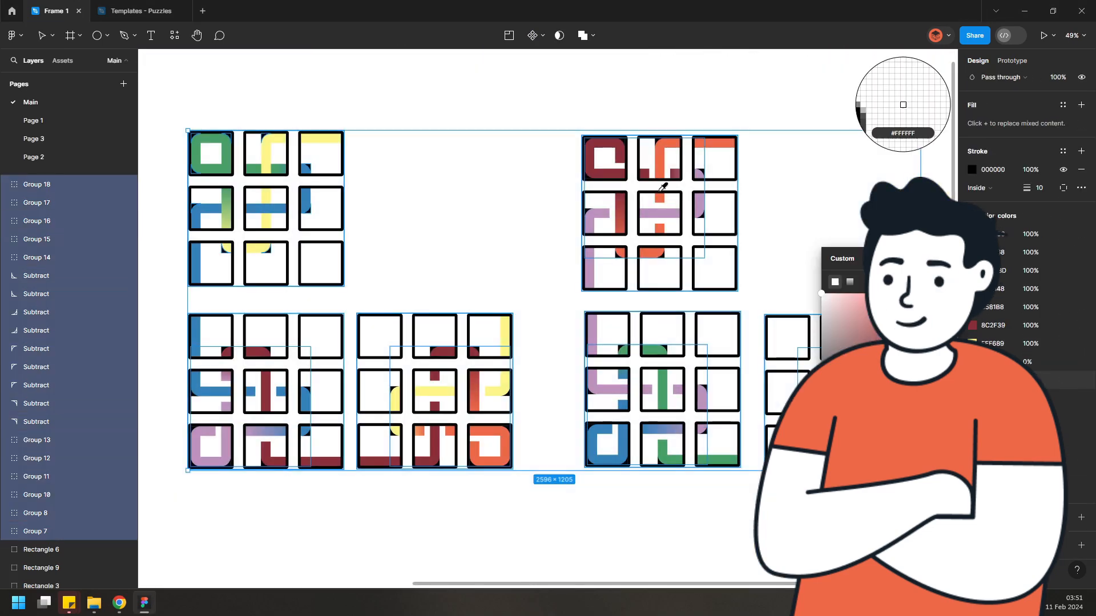
left_click(266, 212)
key("Escape")
Set the tile background fills of the first two pattern sets to black
scroll(277, 189, "up", 2)
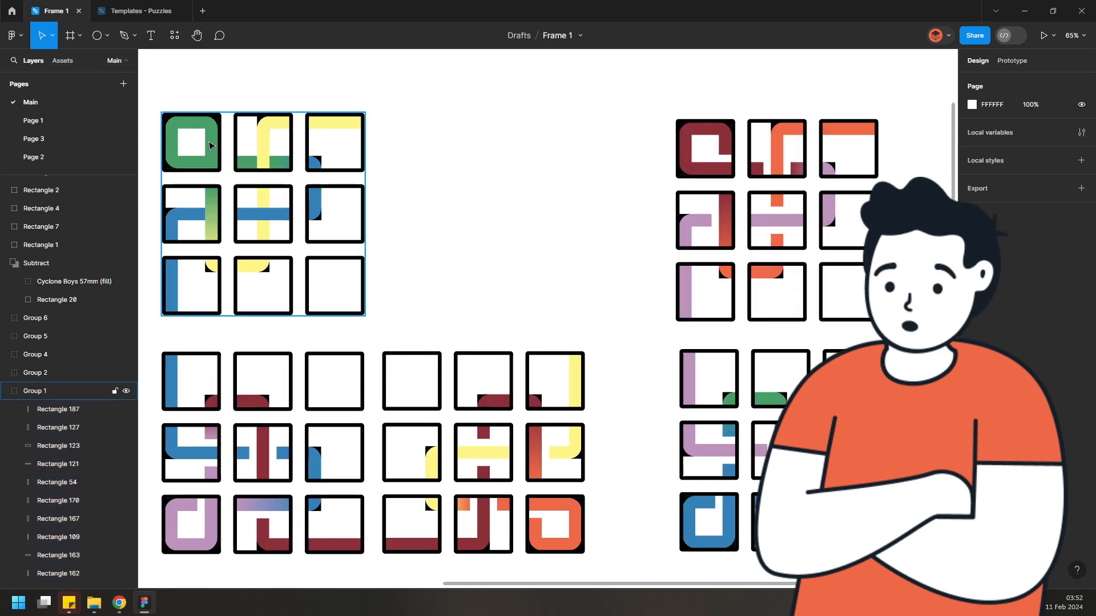
double_click(280, 122)
left_click(61, 523)
left_click(972, 238)
left_click(516, 291)
scroll(399, 308, "down", 1)
double_click(255, 337)
left_click(58, 543)
left_click(972, 238)
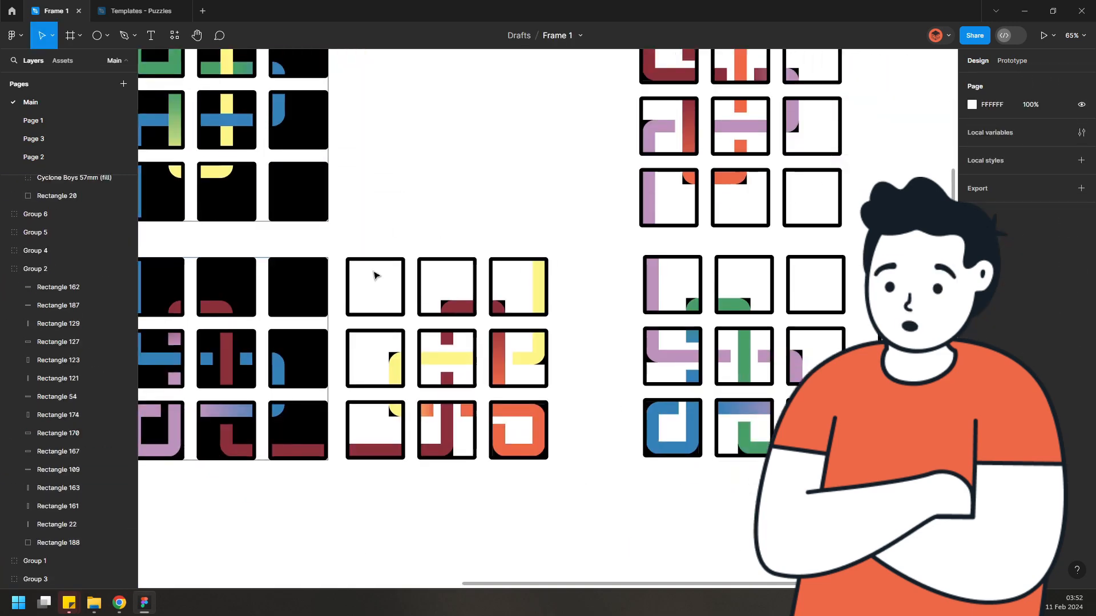
Set the tile background fills of the remaining pattern sets to black
double_click(374, 276)
left_click(58, 560)
left_click(590, 491)
left_click_drag(675, 76, 470, 115)
double_click(469, 114)
left_click(58, 495)
double_click(486, 327)
left_click(58, 494)
left_click(972, 238)
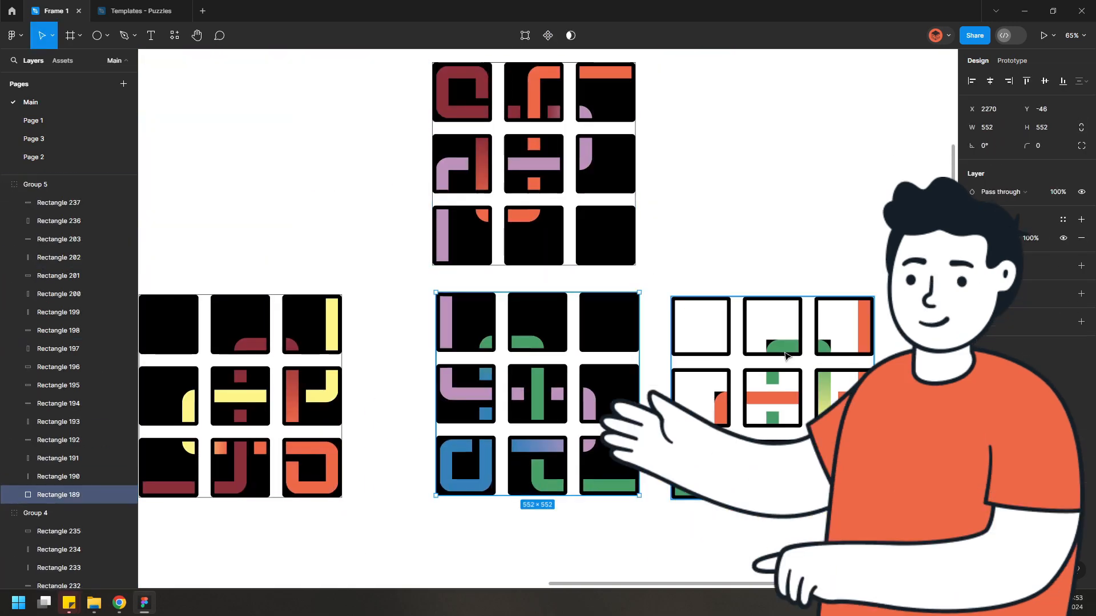
Add thin black gap rectangles across crossing bars to create over-under intersections
double_click(707, 325)
left_click(284, 193)
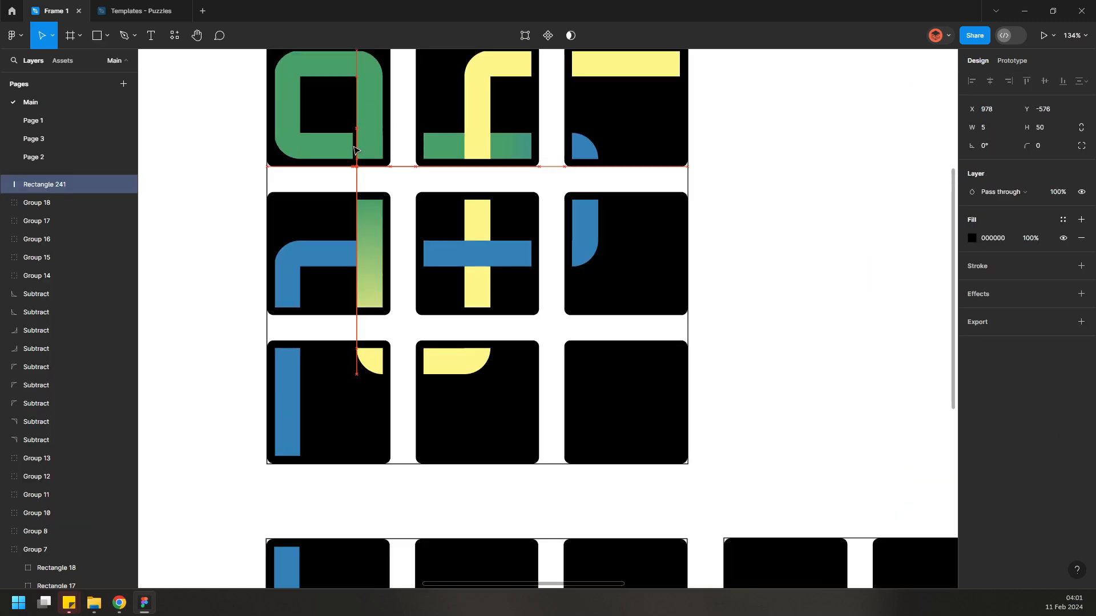
scroll(355, 147, "up", 3)
left_click_drag(356, 150, 356, 335)
scroll(485, 338, "down", 2)
left_click(827, 278)
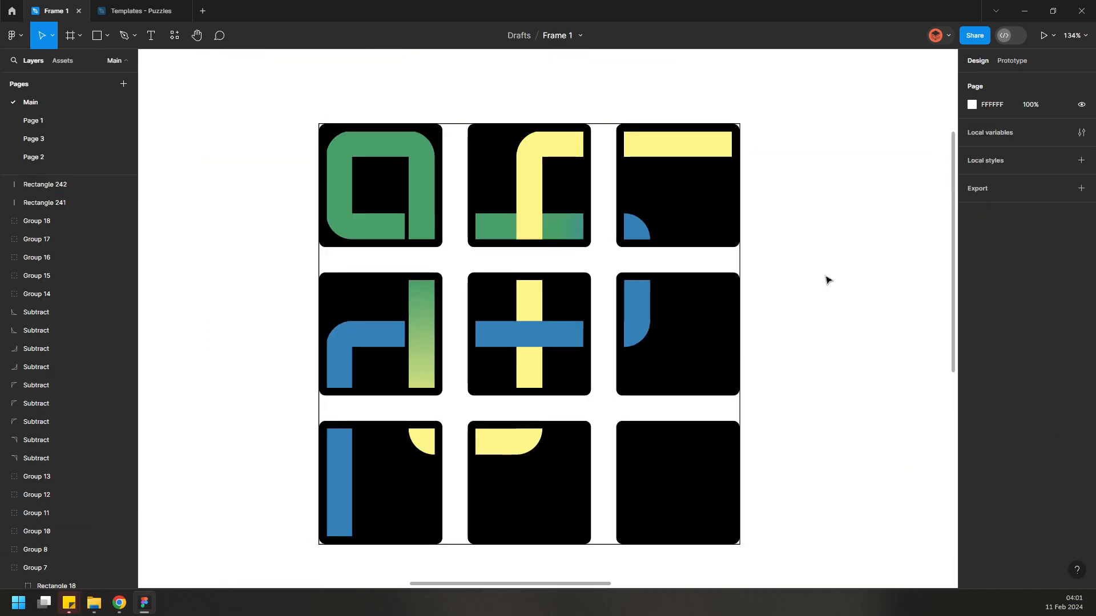
scroll(503, 335, "up", 1)
left_click_drag(379, 175, 520, 172)
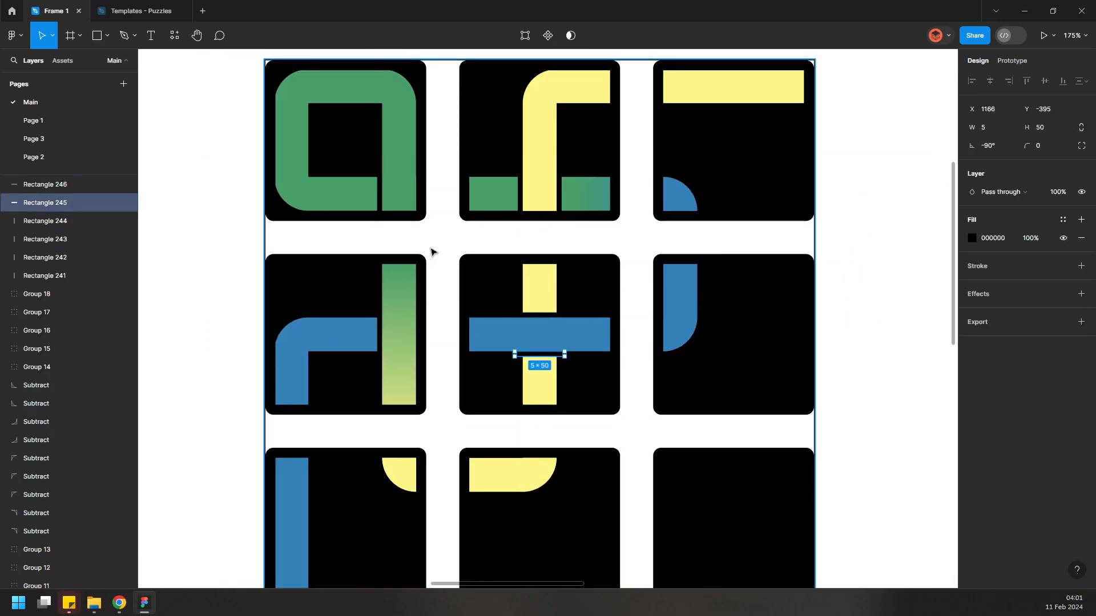
scroll(541, 313, "down", 3)
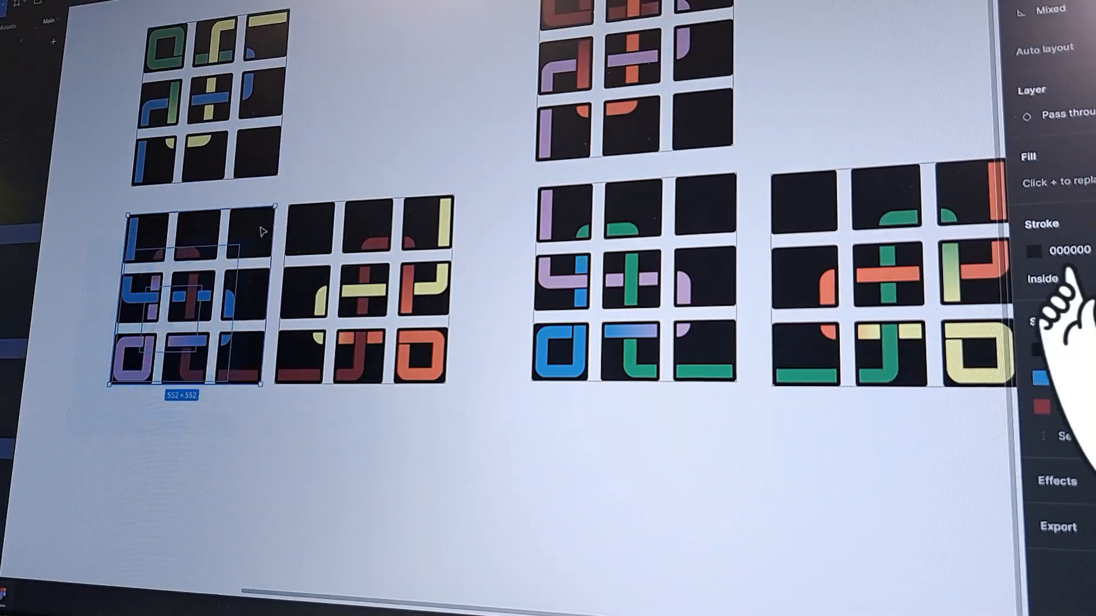
Paste a diagonal stripe texture over the tile sets
left_click(550, 420)
left_click(442, 94)
left_click_drag(550, 420, 564, 506)
left_click(377, 463)
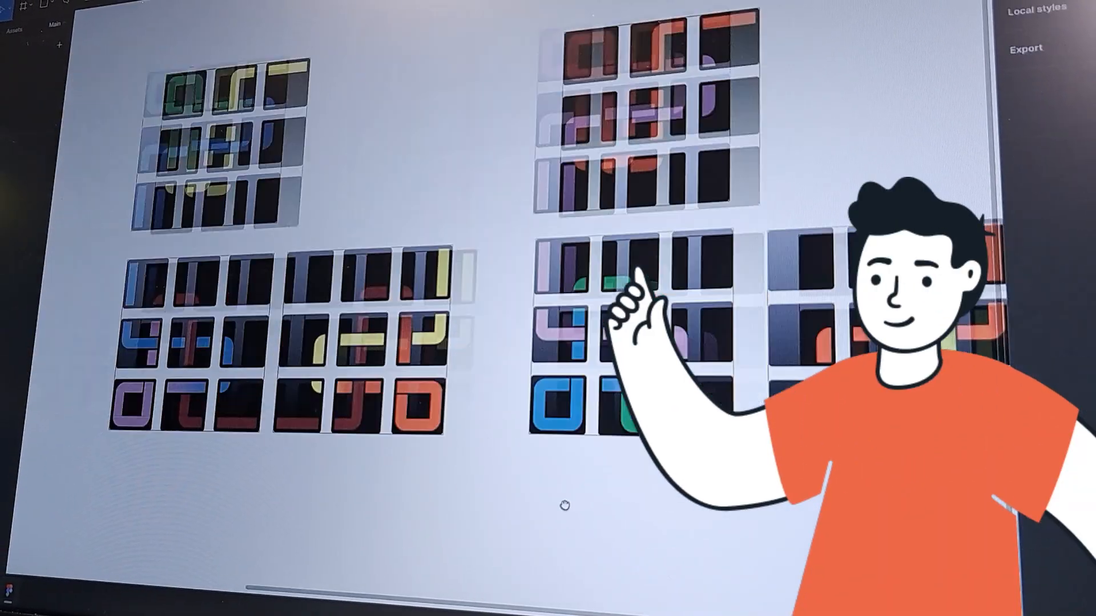
left_click_drag(335, 149, 294, 161)
key("ctrl+v")
left_click_drag(320, 251, 224, 352)
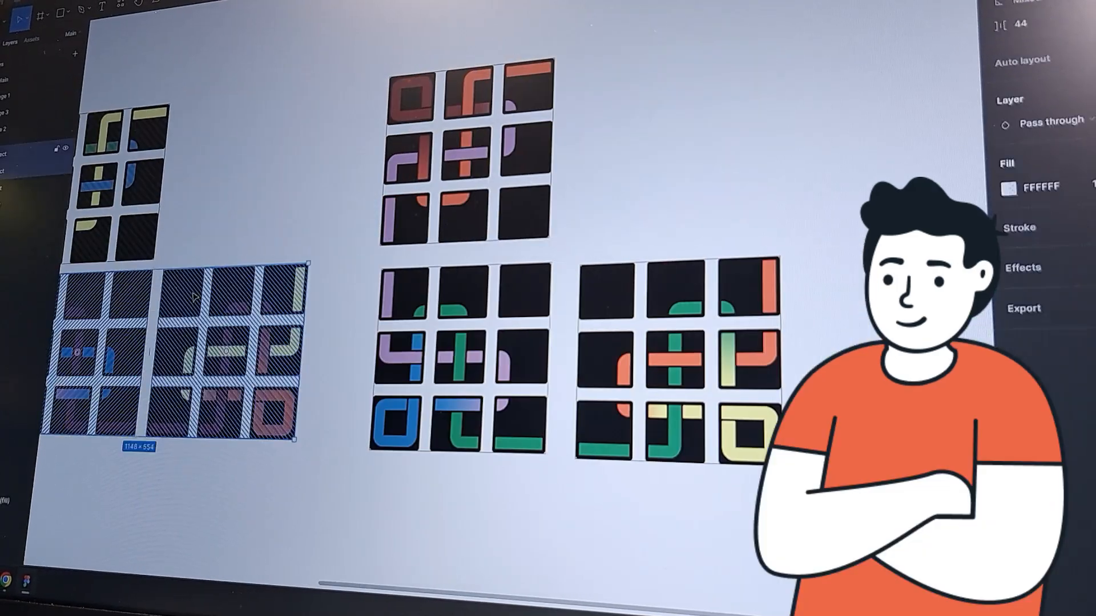
Adjust the top-left set's stripe overlay and delete an unwanted layer from it
left_click(673, 118)
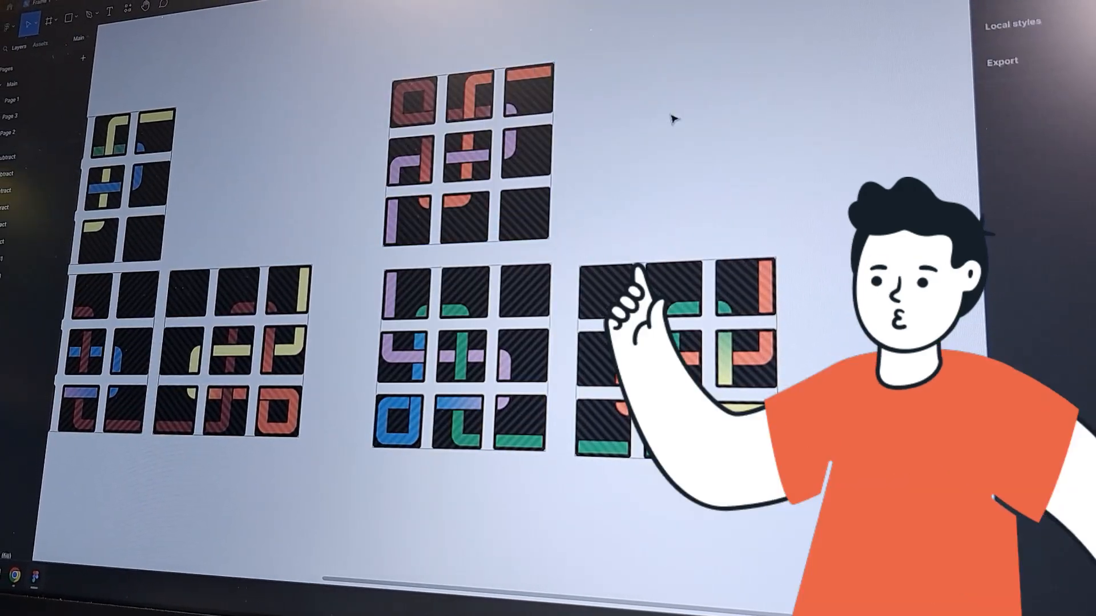
left_click_drag(673, 119, 837, 108)
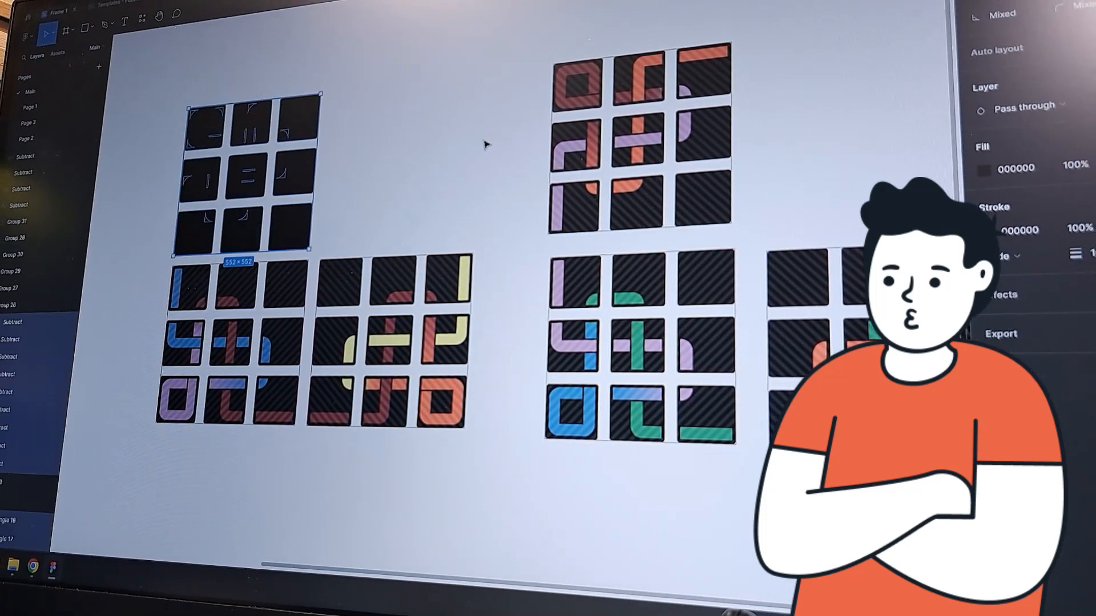
right_click(258, 133)
left_click(280, 327)
left_click(290, 297)
key("Delete")
Ungroup the pattern set groups
right_click(221, 289)
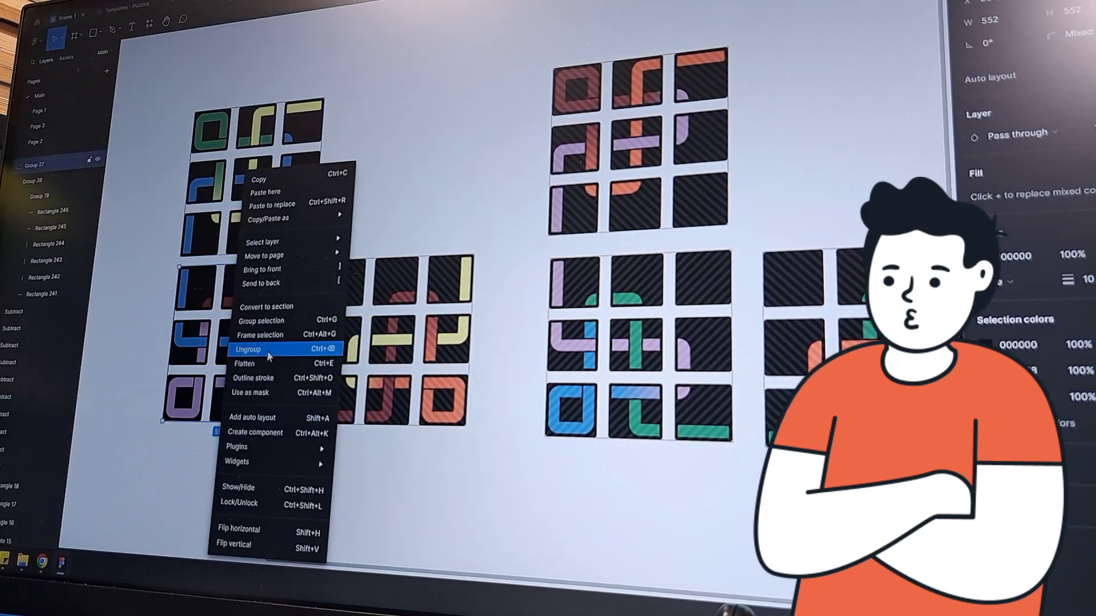
left_click(269, 351)
left_click(388, 314)
left_click_drag(457, 462, 799, 143)
right_click(780, 342)
left_click(811, 346)
Select the top-left pattern set and open one of its selection colours
left_click_drag(163, 451, 850, 94)
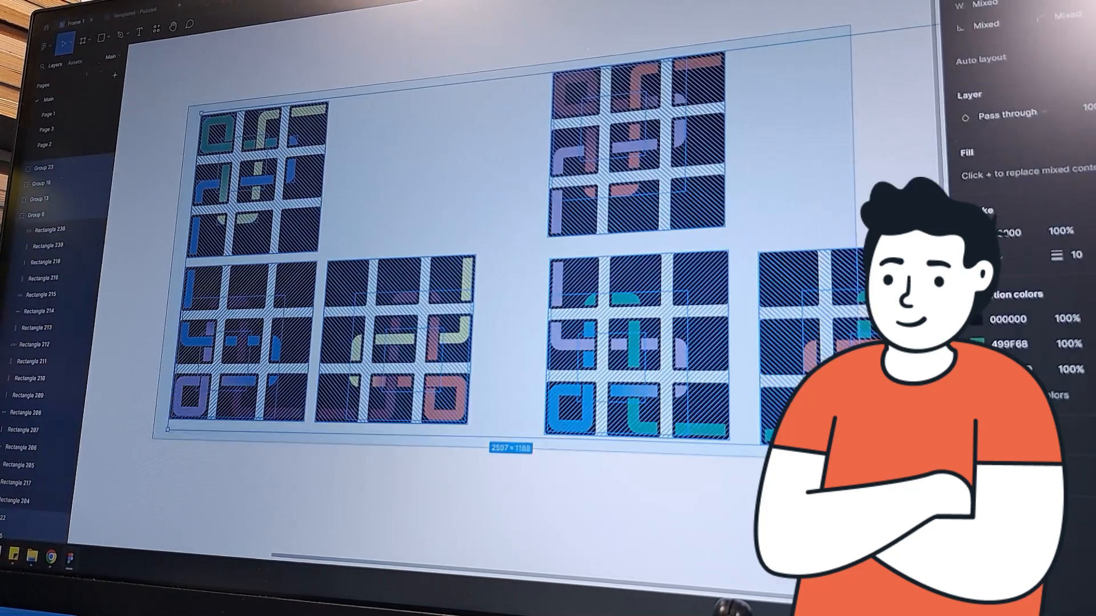
left_click_drag(597, 380, 518, 380)
left_click_drag(128, 106, 308, 245)
left_click(1021, 393)
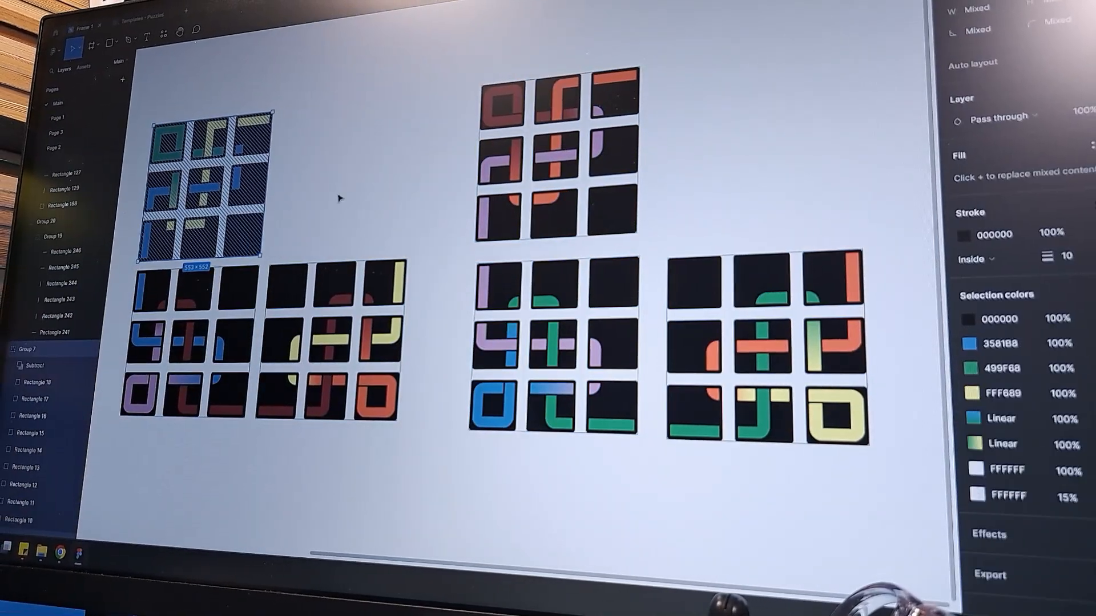
Try moving the top-left pattern set, then undo the last three changes
left_click(340, 198)
left_click_drag(340, 198, 402, 203)
key("ctrl+z")
key("ctrl+z")
key("ctrl+z")
key("ctrl+z")
key("ctrl+z")
key("ctrl+z")
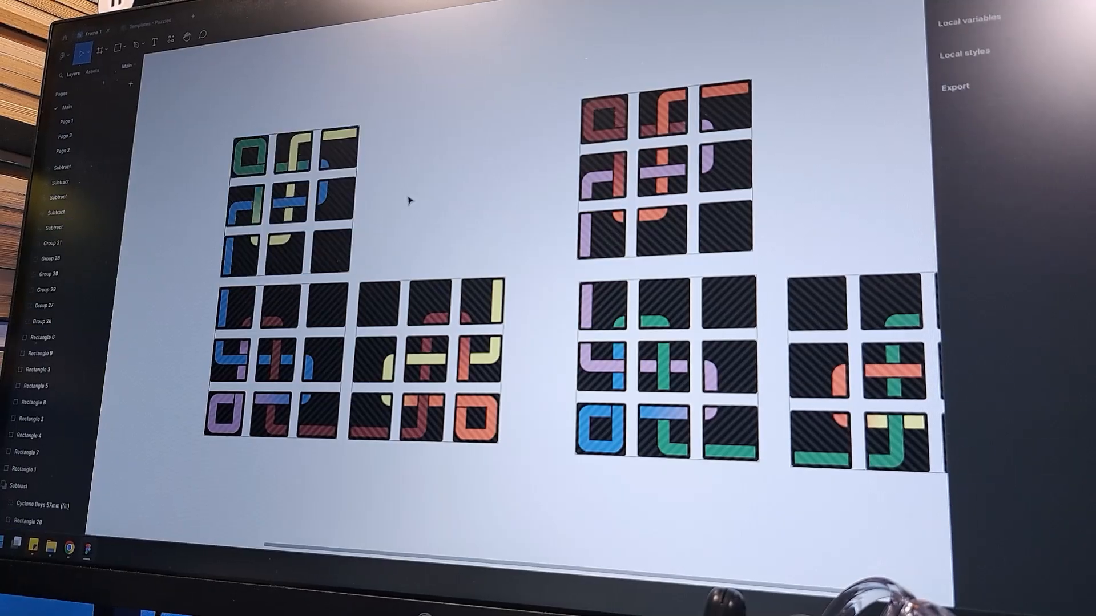